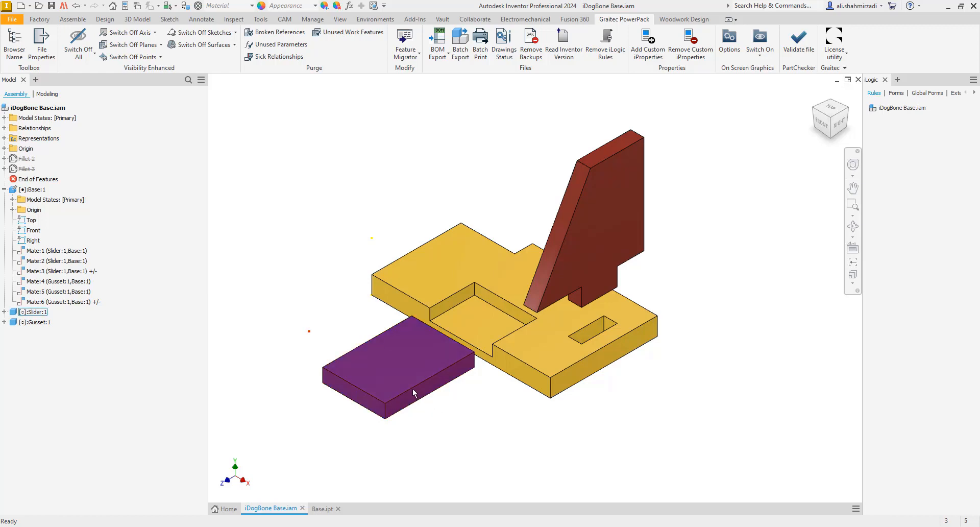
Pull the Slider farther out from the Base's open pocket and raise the Gusset higher above its slot
click(500, 369)
drag(392, 393, 415, 373)
drag(641, 219, 629, 184)
drag(402, 358, 378, 373)
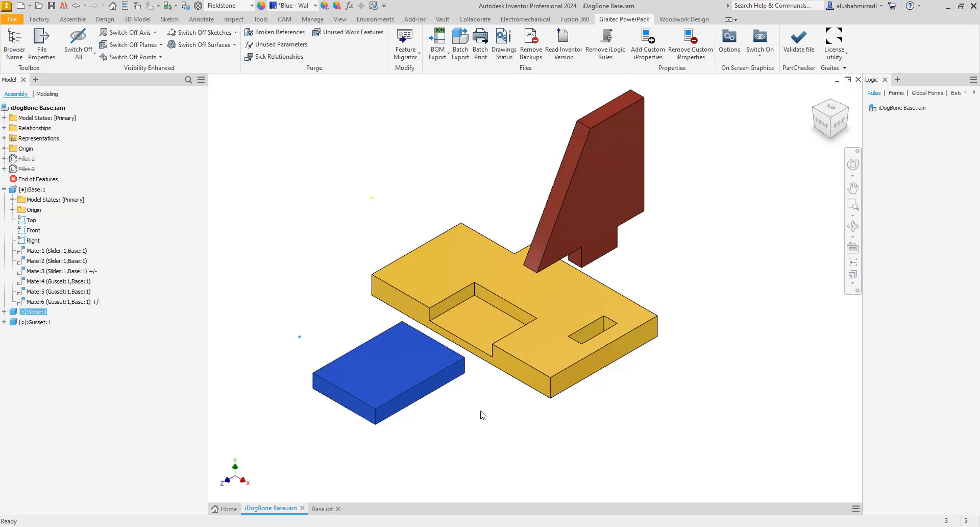
Switch to Base.ipt and simulate all of Setup1's toolpaths at a faster playback speed to examine the milled pocket corners
click(322, 510)
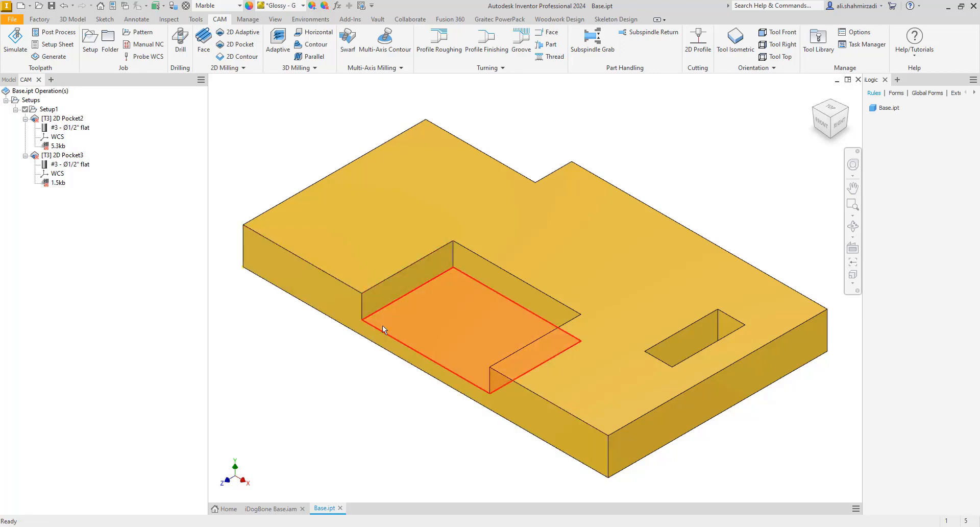
mouse_move(383, 328)
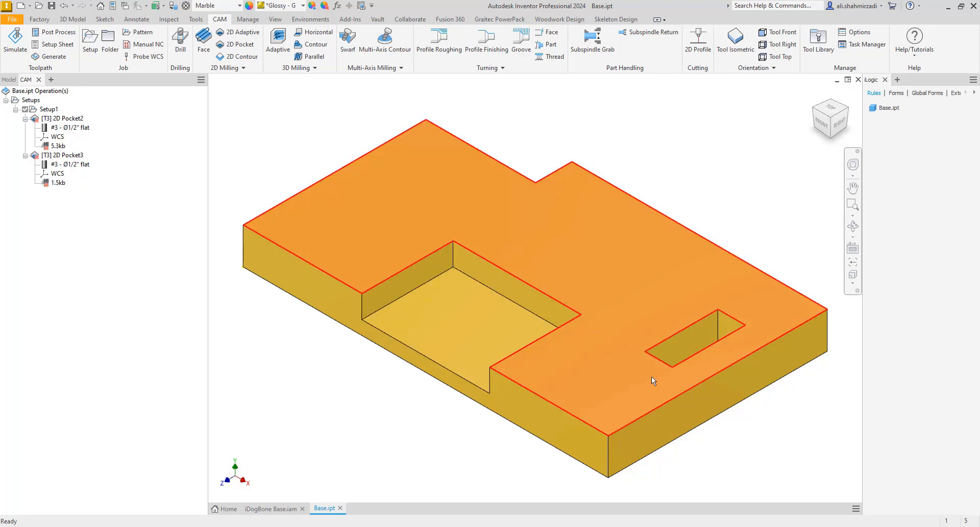
right_click(51, 111)
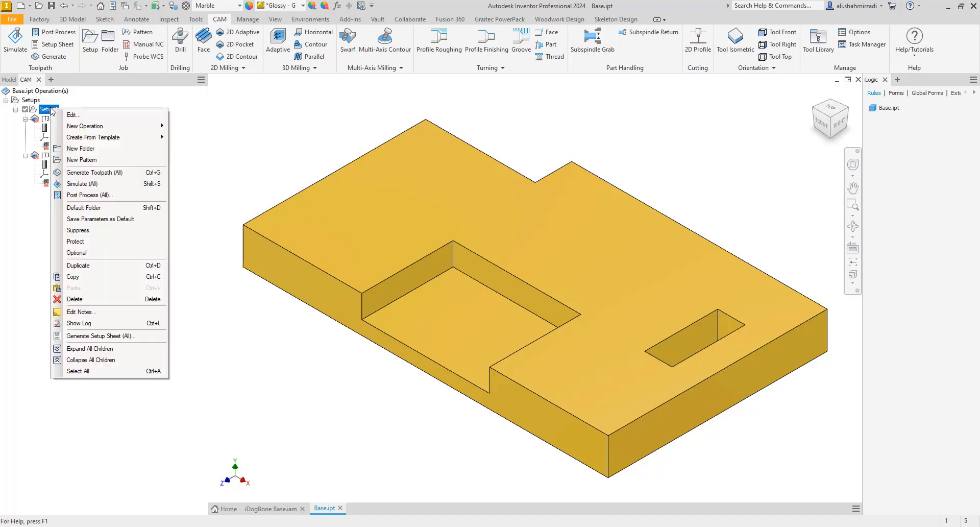
click(98, 183)
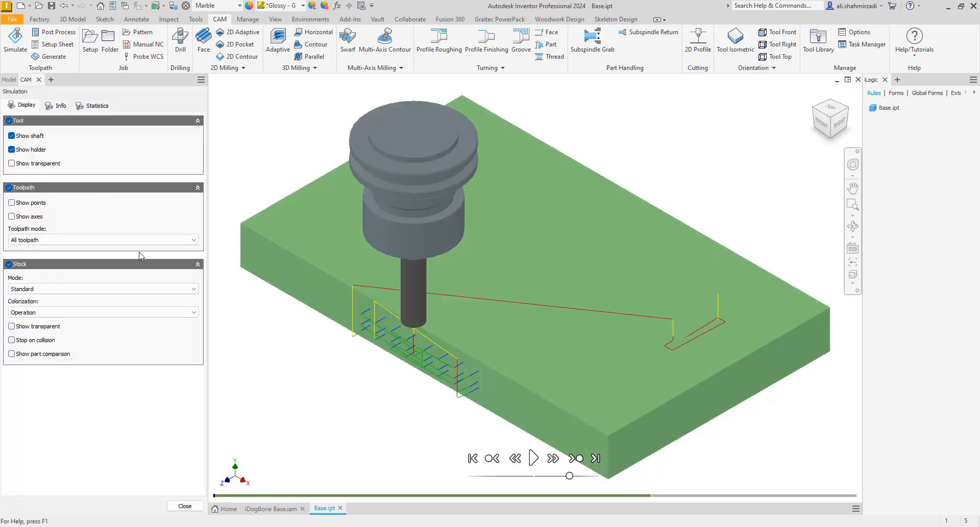
click(533, 458)
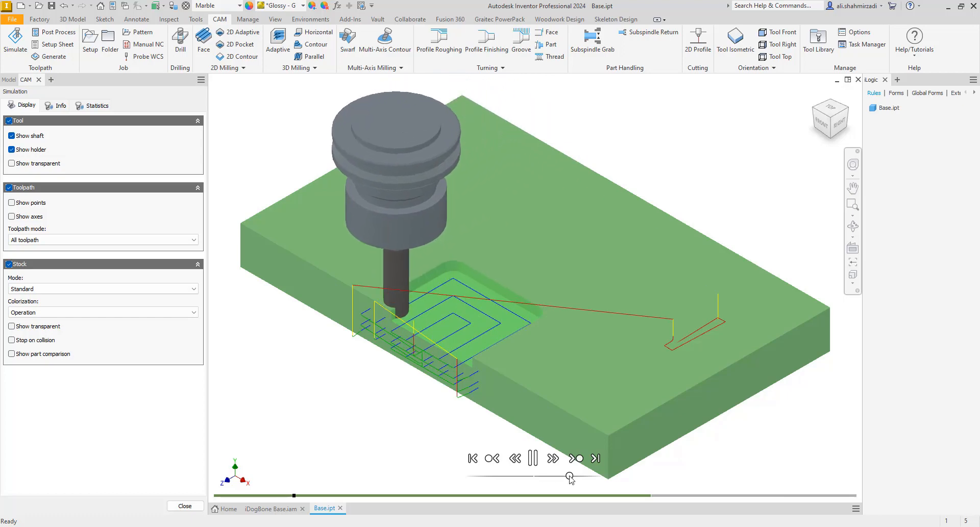
drag(570, 476, 597, 475)
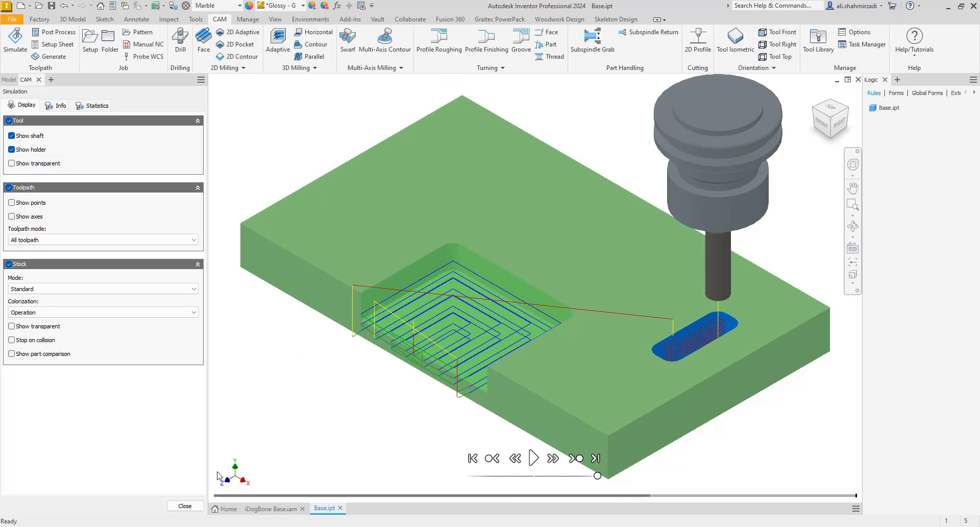
click(184, 506)
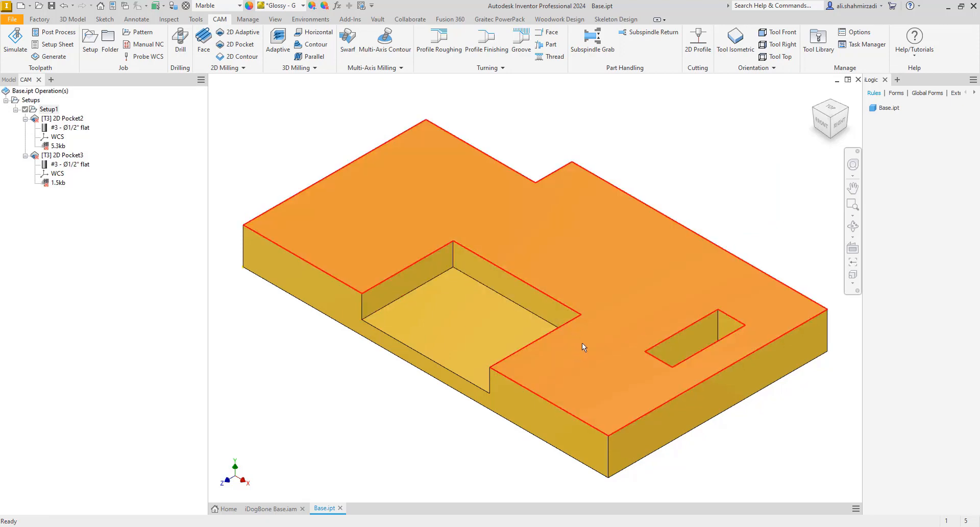
Return to the iDogBone Base.iam assembly and unsuppress Fillet 2 and Fillet 3
click(264, 511)
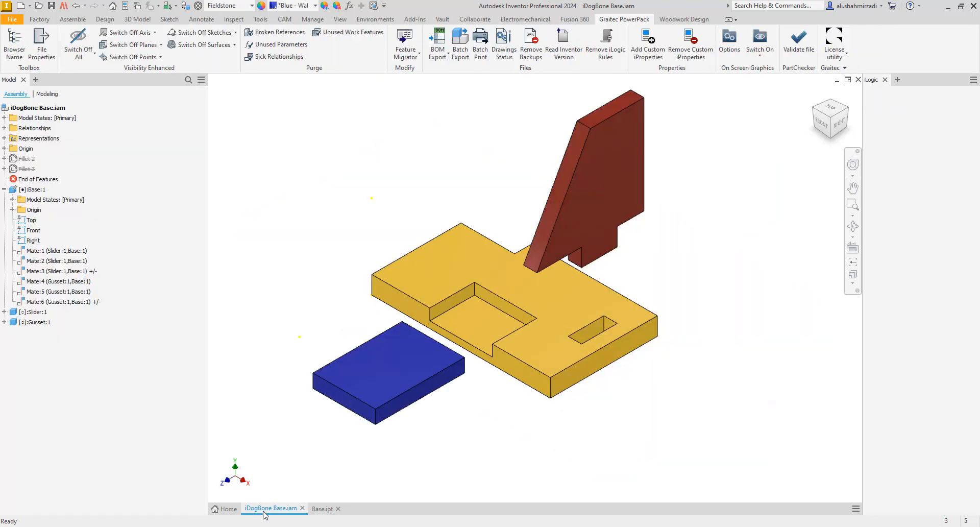
click(27, 158)
ctrl+click(26, 169)
right_click(26, 169)
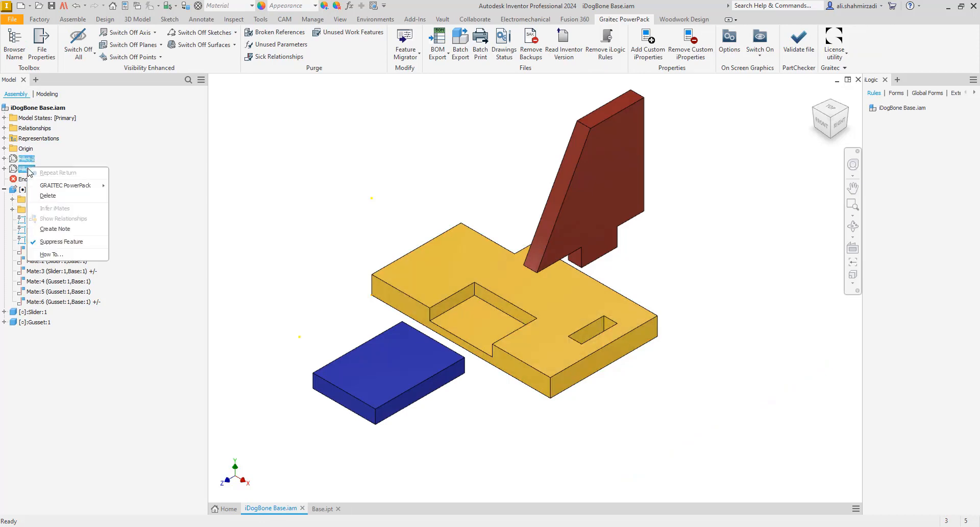
click(59, 242)
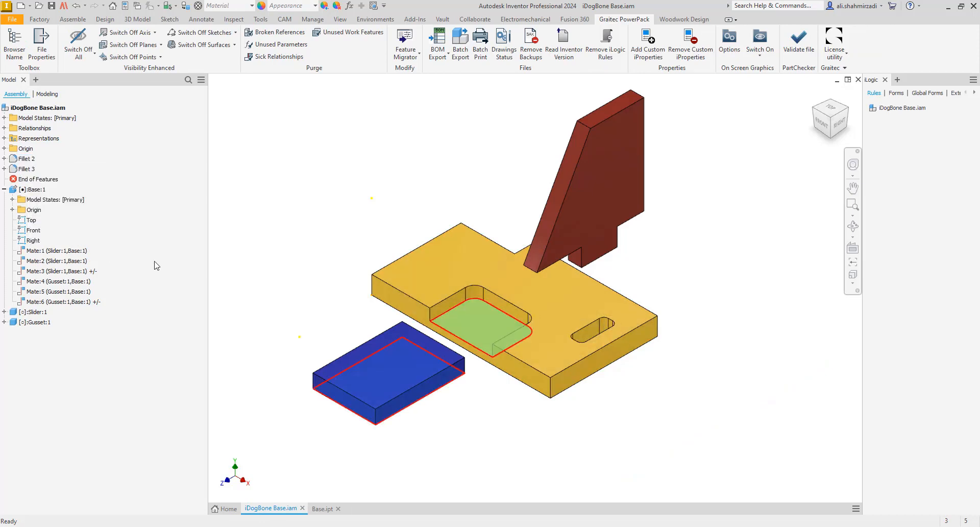
Move the Slider into the Base's filleted pocket and lower the Gusset into its slot
scroll(515, 333, up, 3)
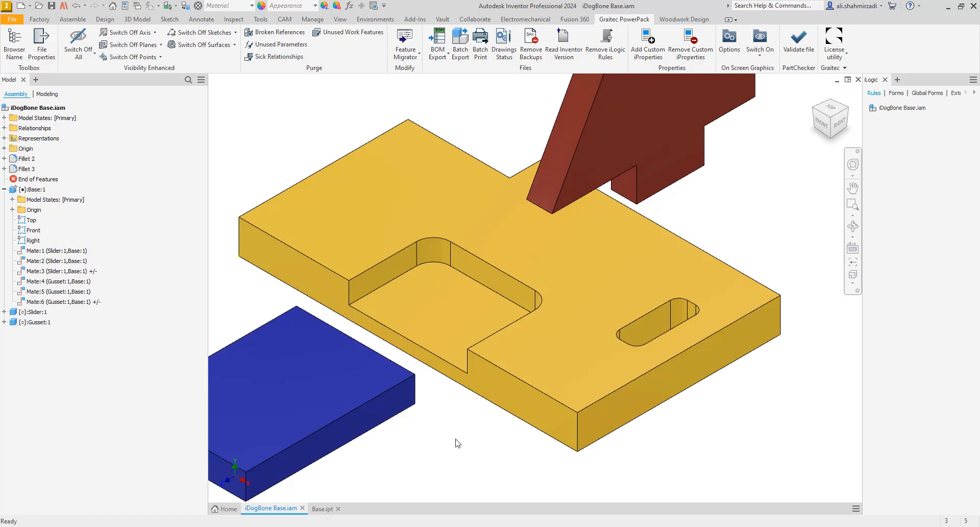
drag(354, 434, 498, 334)
drag(593, 188, 648, 308)
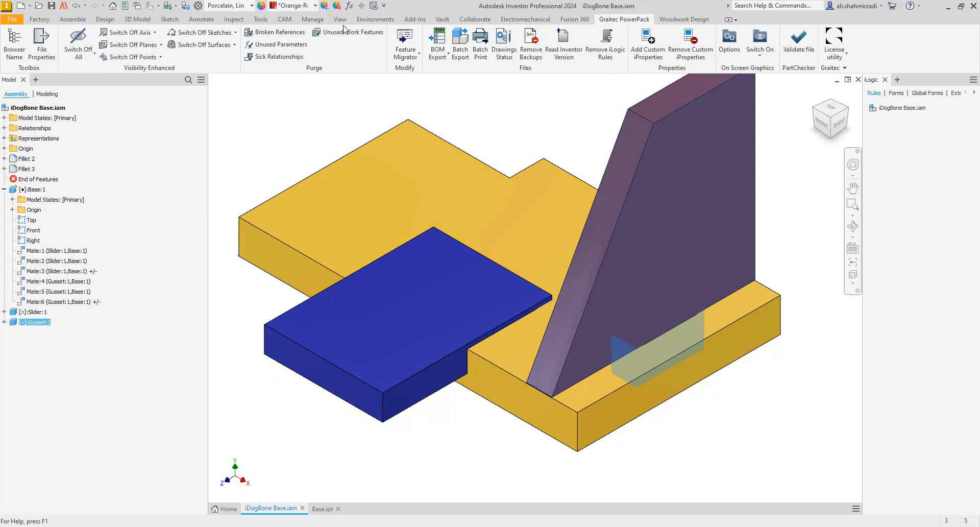
Run an interference analysis on the Base and Slider, treating subassemblies as components
click(365, 22)
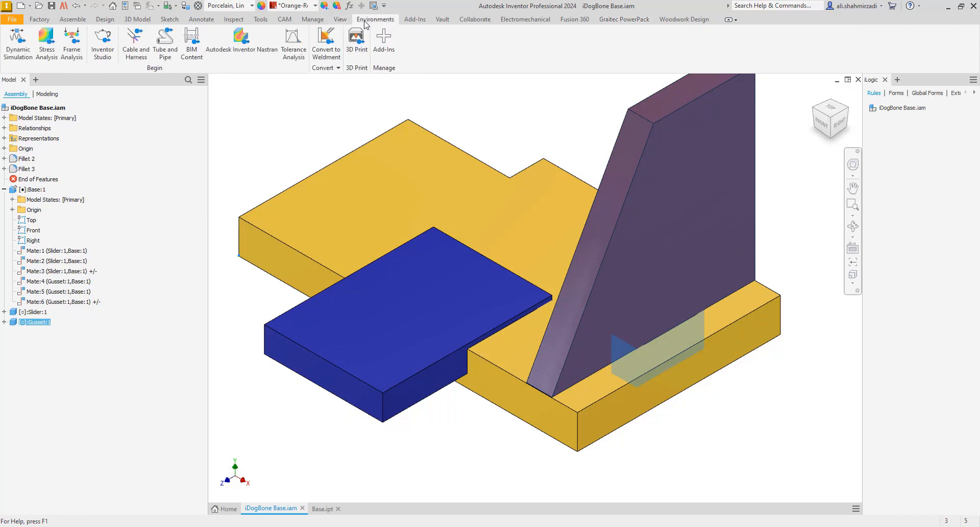
click(234, 19)
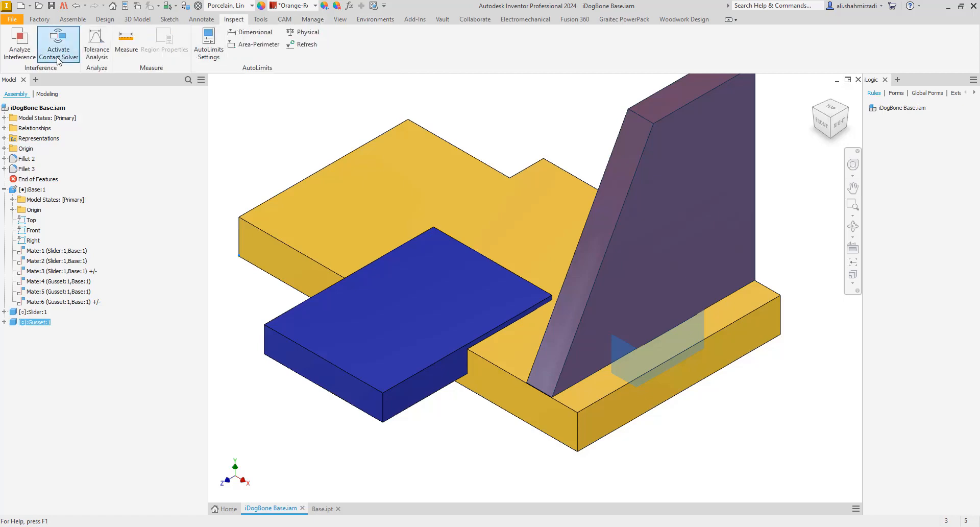
click(19, 49)
scroll(480, 143, up, 4)
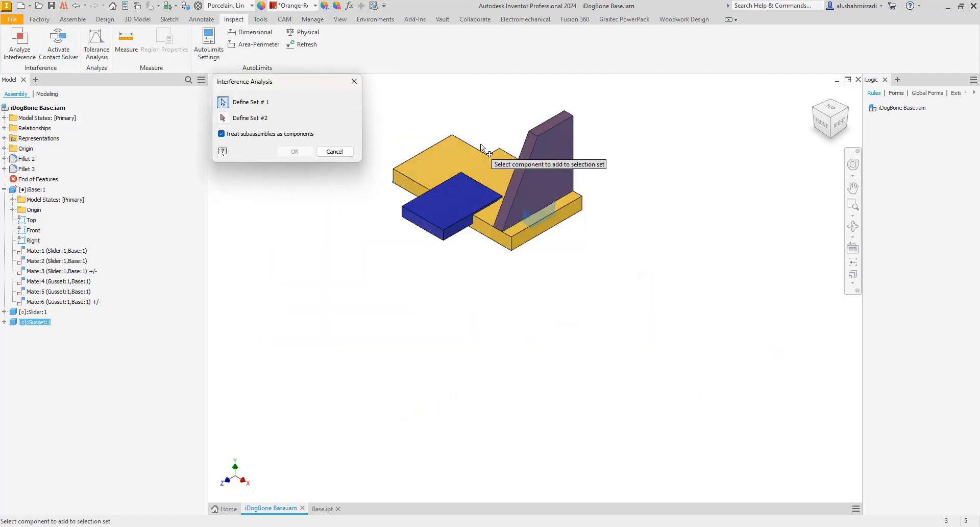
drag(649, 107, 385, 280)
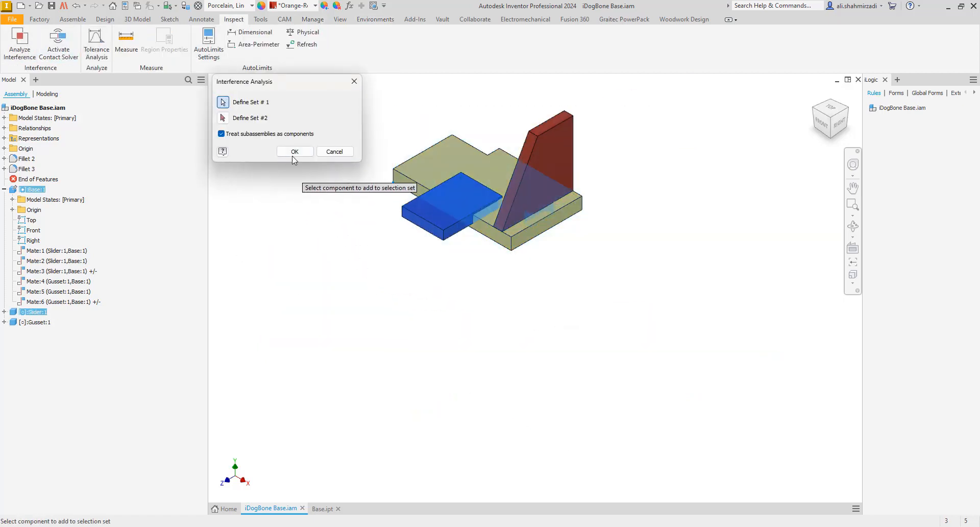
click(295, 151)
Examine the interference volumes at the Base's pocket corners from above and below, and close the analysis results
middle_drag(491, 224, 603, 287)
scroll(587, 255, down, 4)
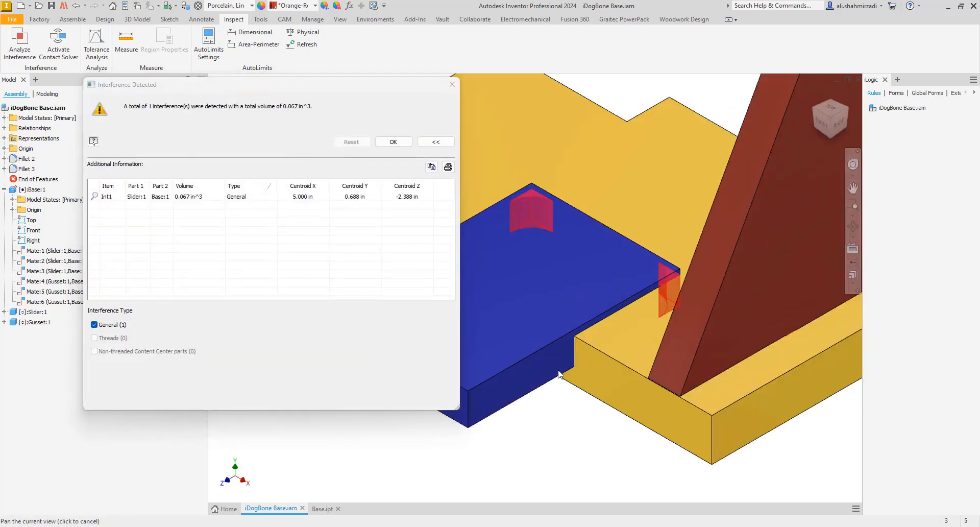
shift+middle_drag(580, 364, 627, 316)
key(F5)
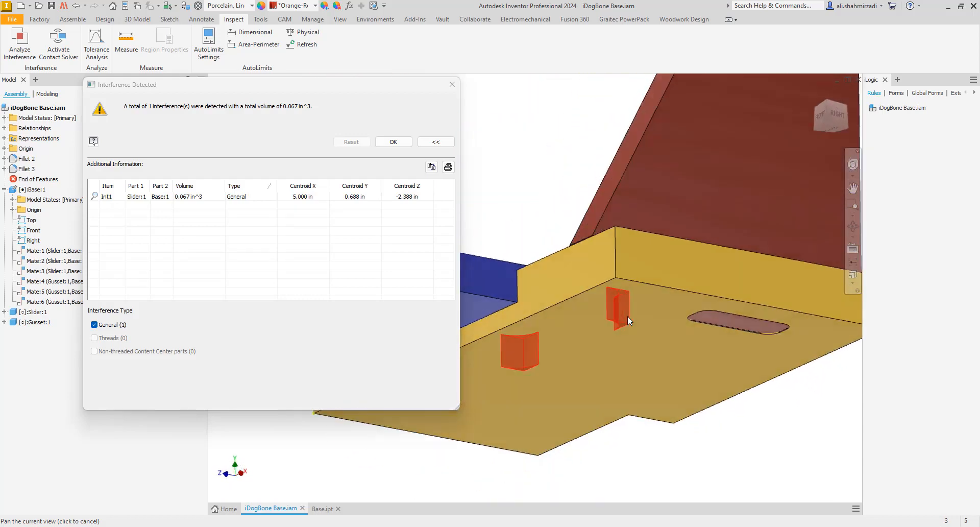
key(F5)
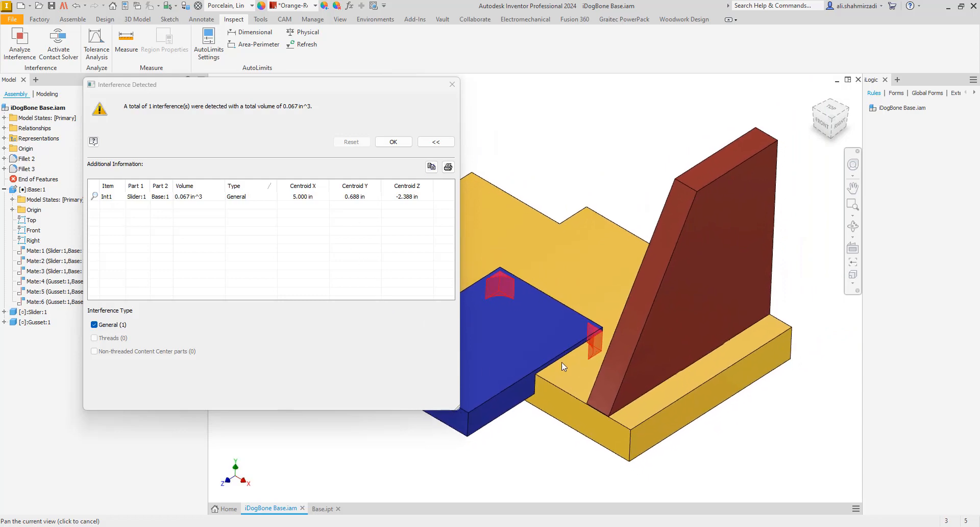
click(395, 144)
key(F6)
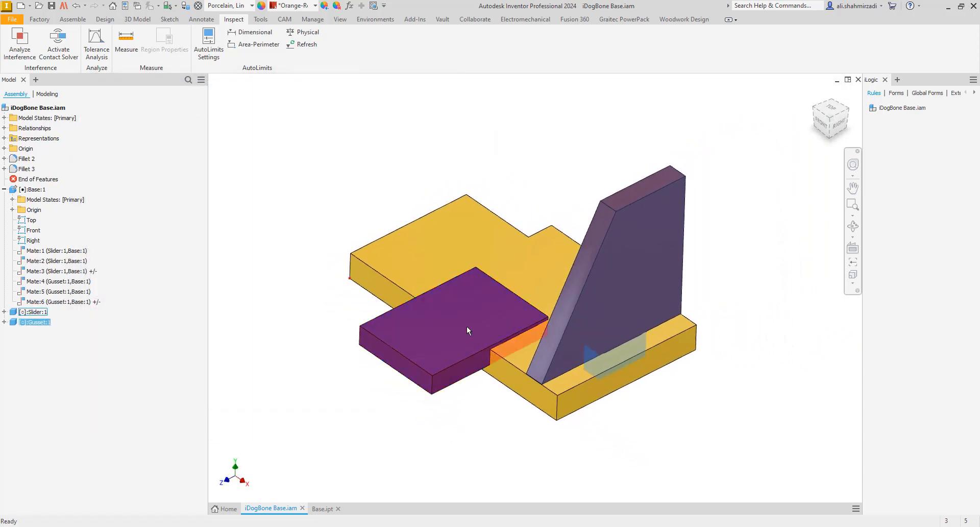
Move the Slider back out of the Base's pocket and lift the Gusset out of its slot
drag(467, 326, 367, 369)
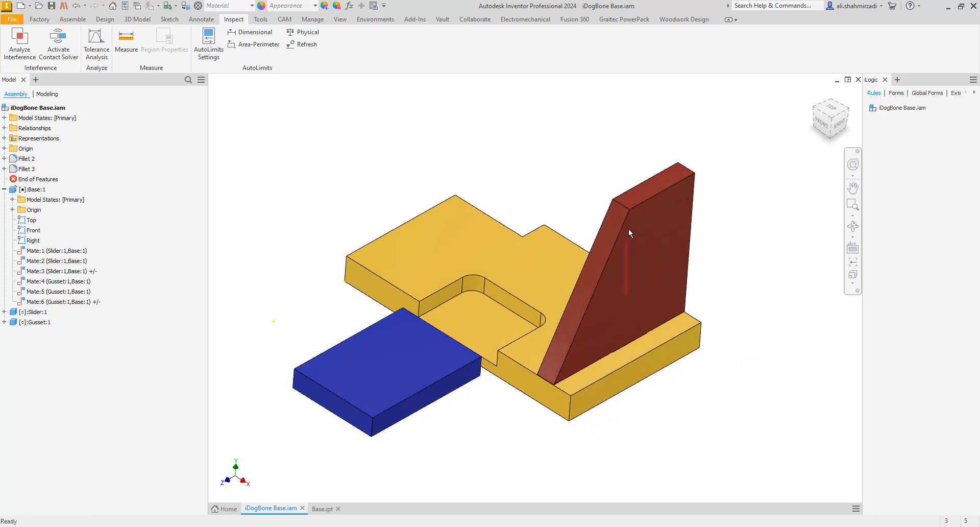
drag(632, 227, 512, 260)
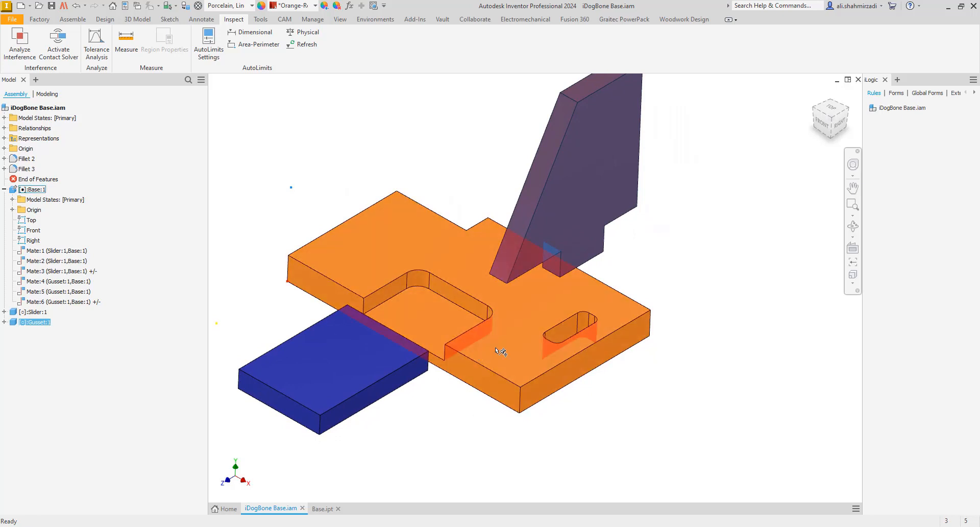
middle_drag(466, 422, 528, 412)
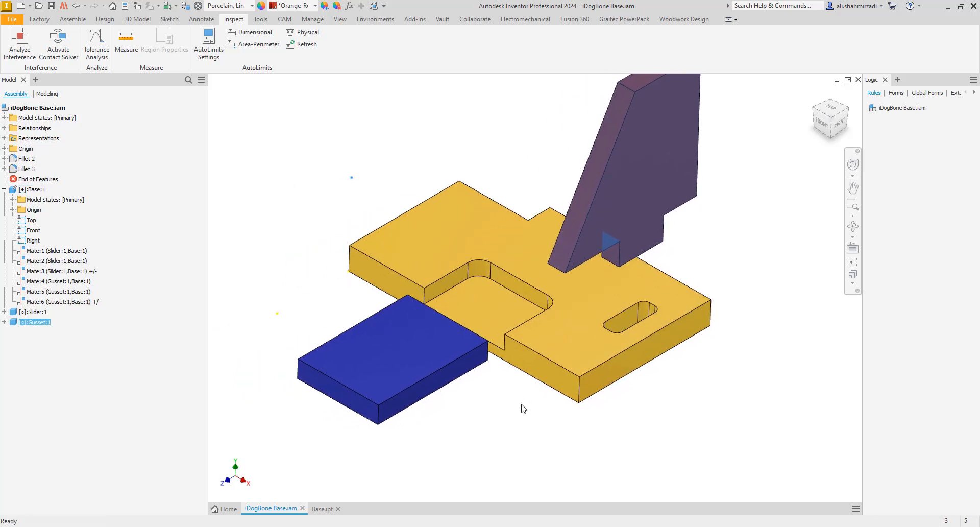
Suppress assembly features Fillet 2 and Fillet 3 together with their dependent relationships
click(27, 159)
ctrl+click(33, 168)
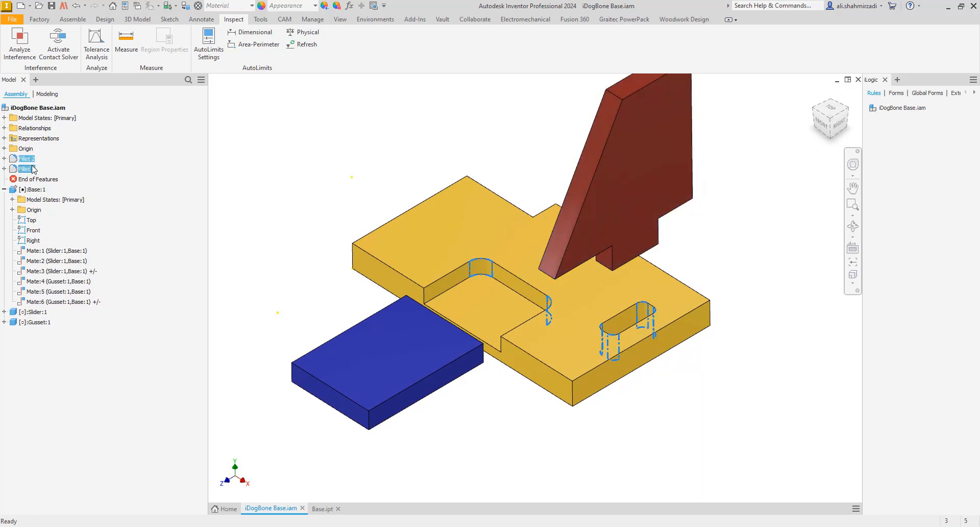
right_click(33, 169)
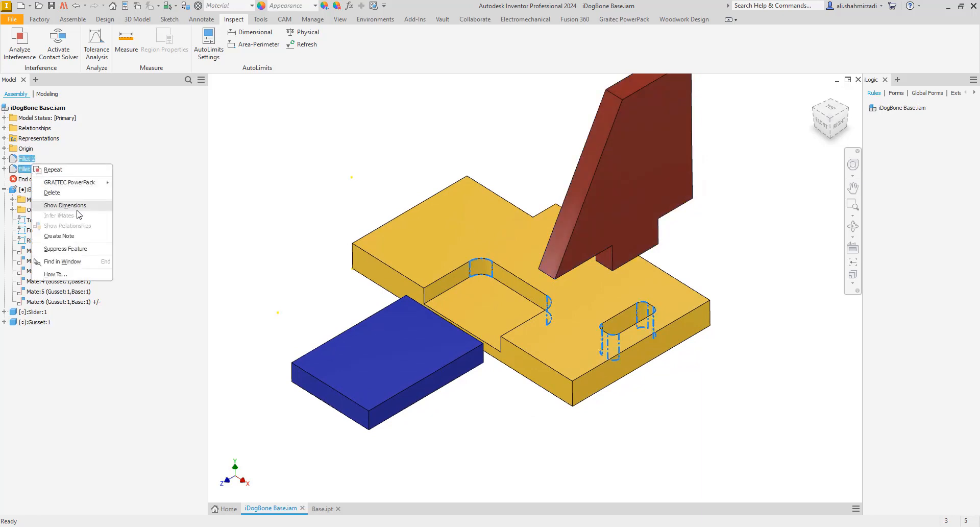
click(70, 251)
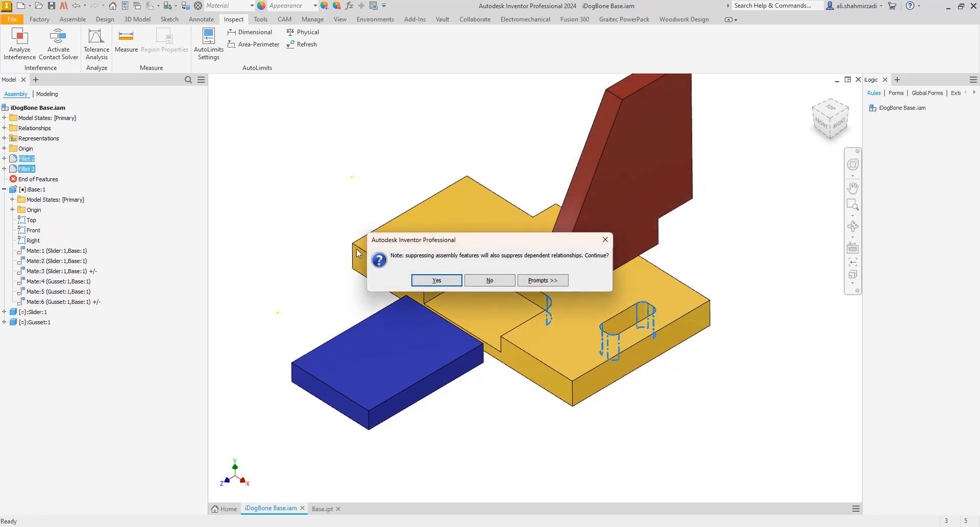
click(445, 280)
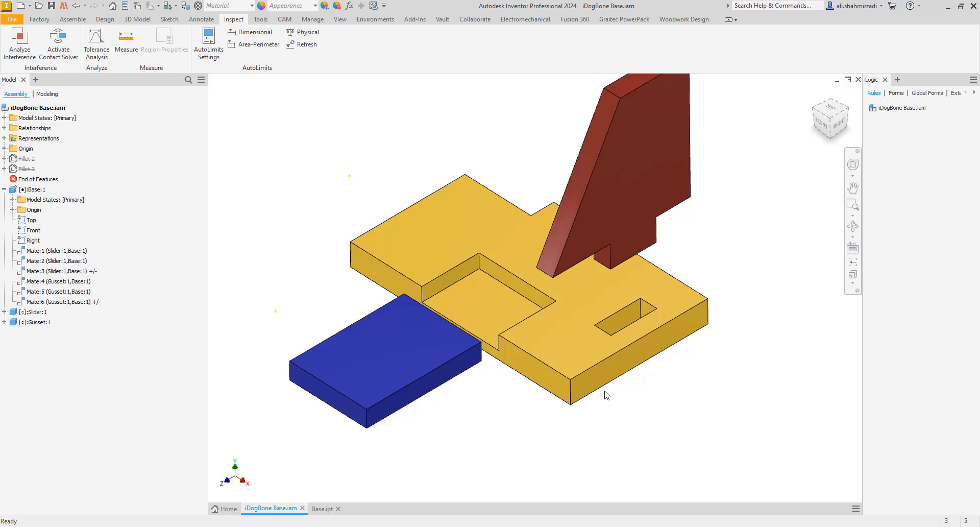
click(547, 300)
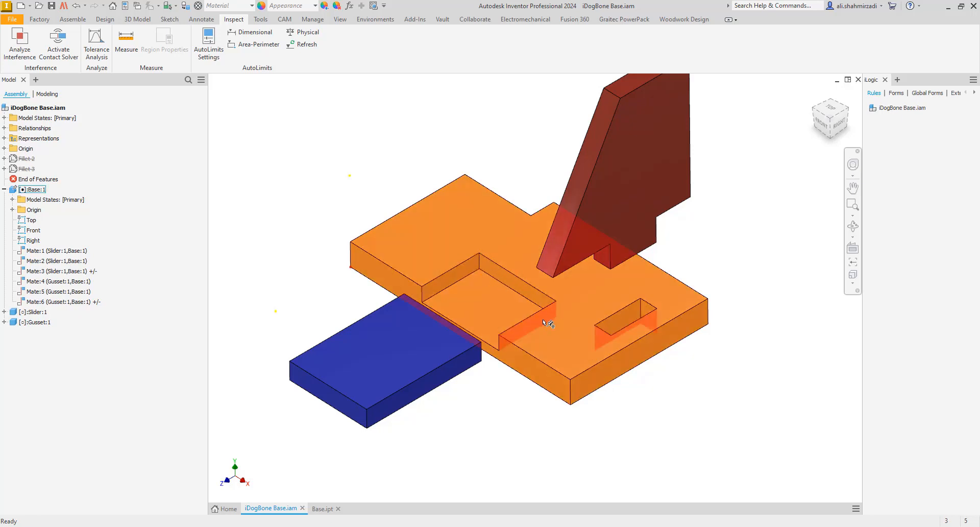
click(482, 407)
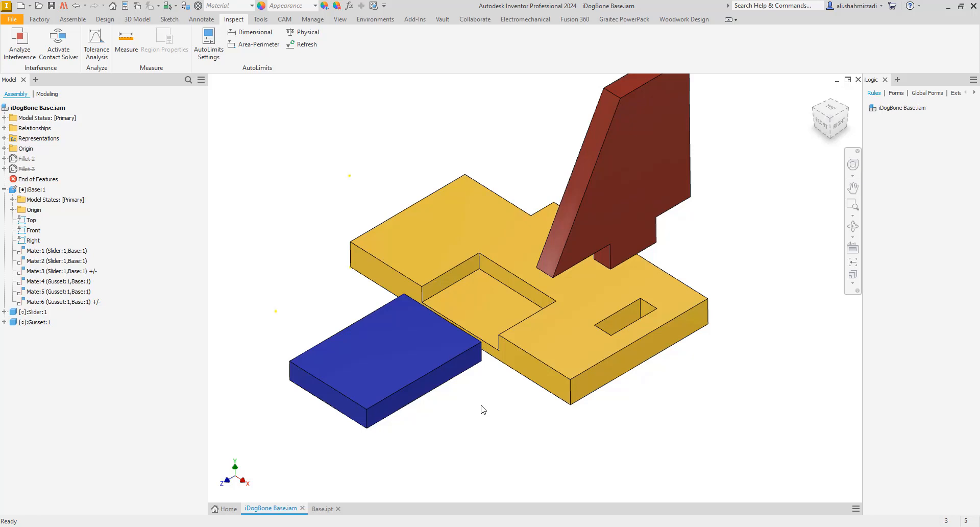
click(508, 341)
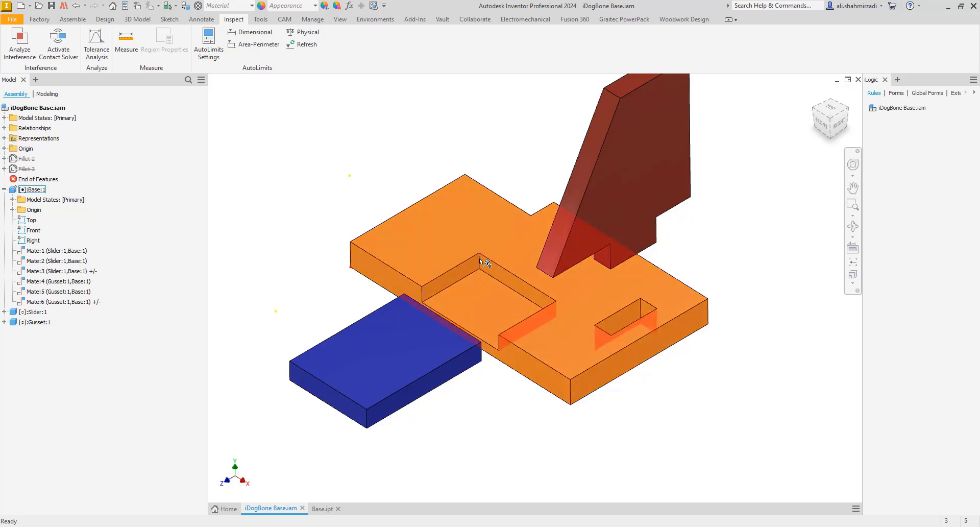
click(545, 409)
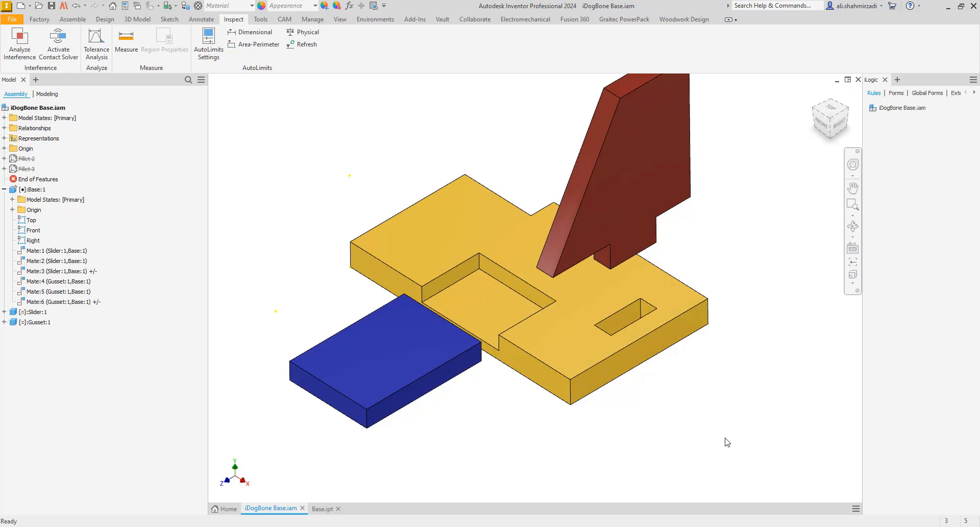
click(584, 319)
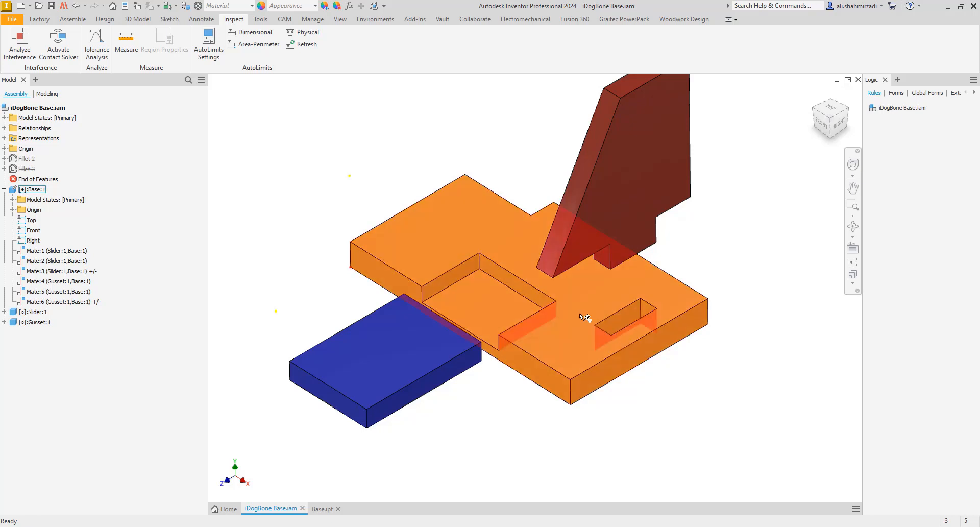
click(504, 180)
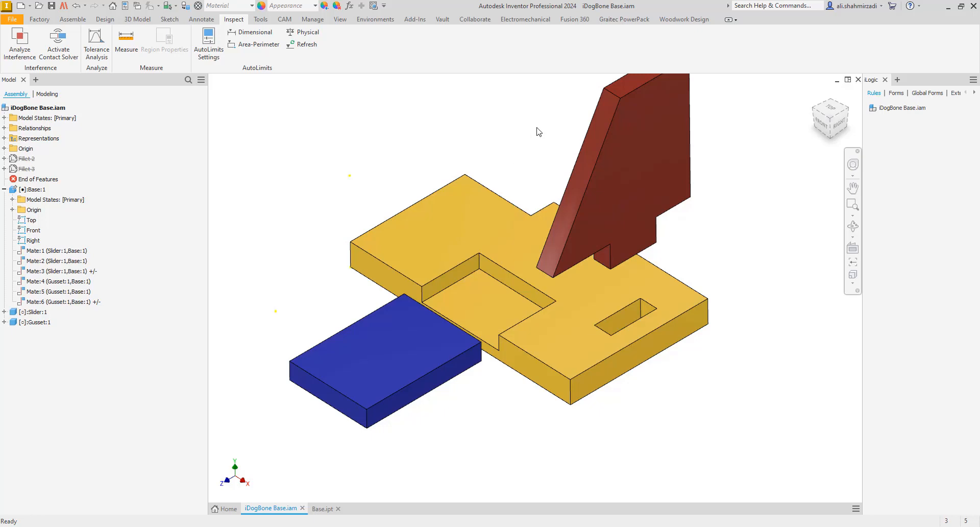
Close the separate Base.ipt document and go back to the assembly
click(619, 20)
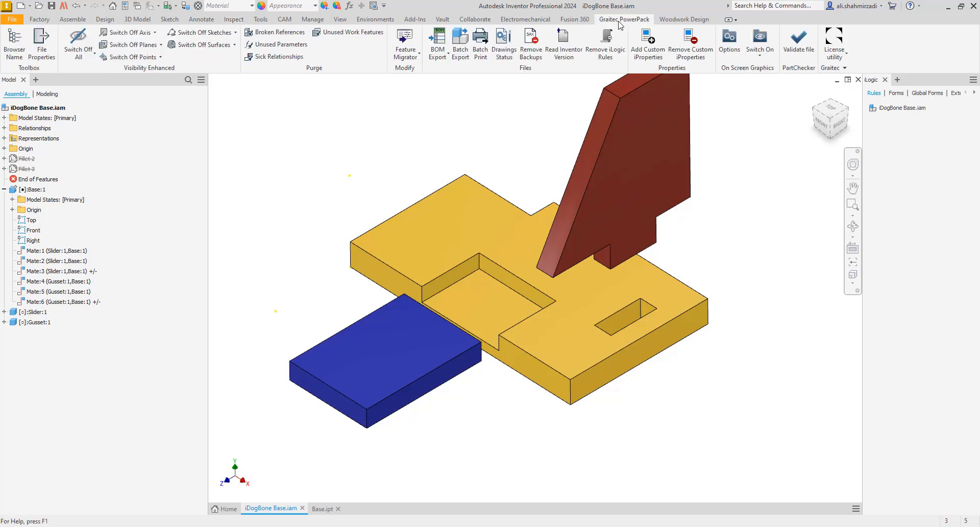
double_click(480, 234)
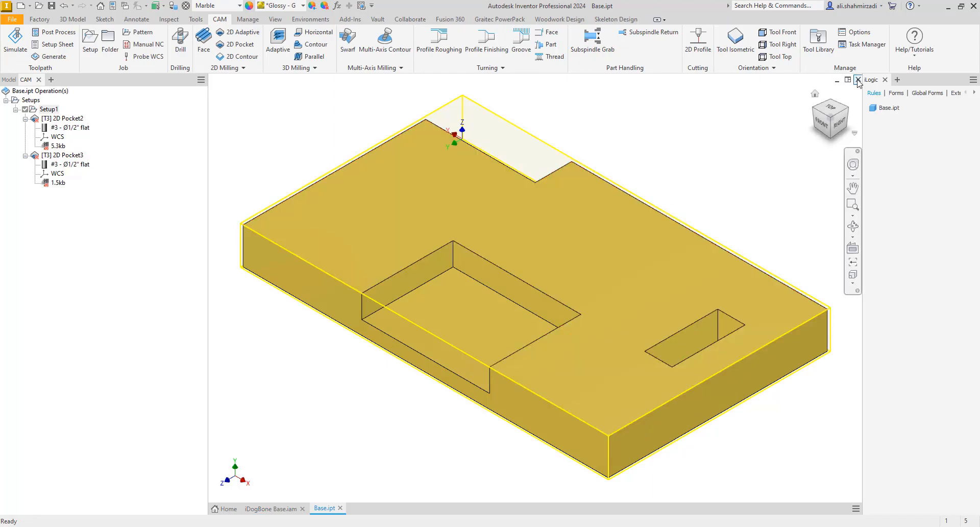
click(858, 79)
Activate the Base for in-place editing within the assembly and start the iDogBone command
click(463, 283)
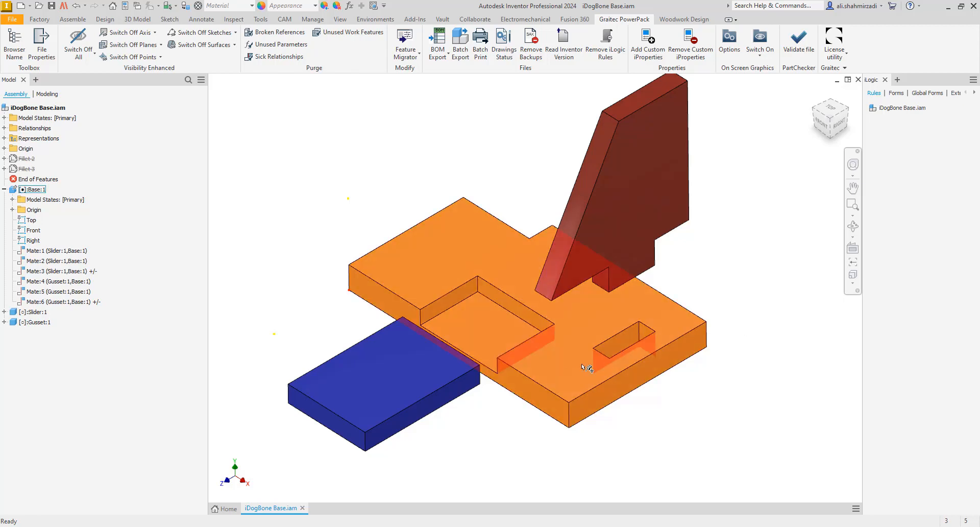
click(565, 371)
double_click(567, 372)
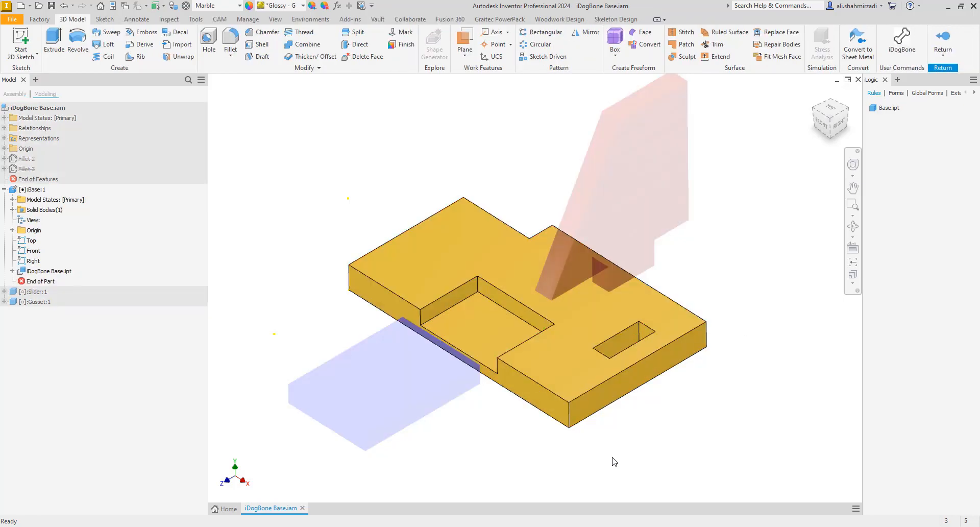
click(500, 20)
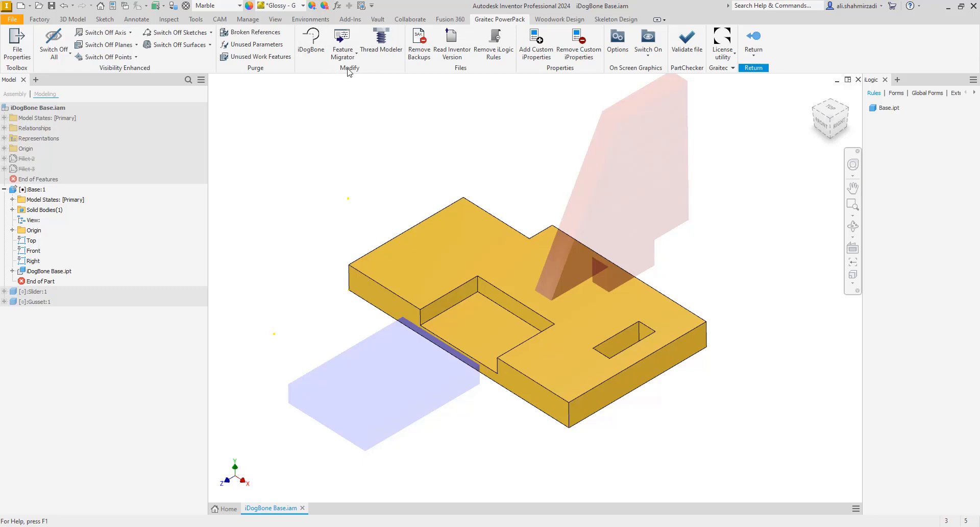
click(311, 40)
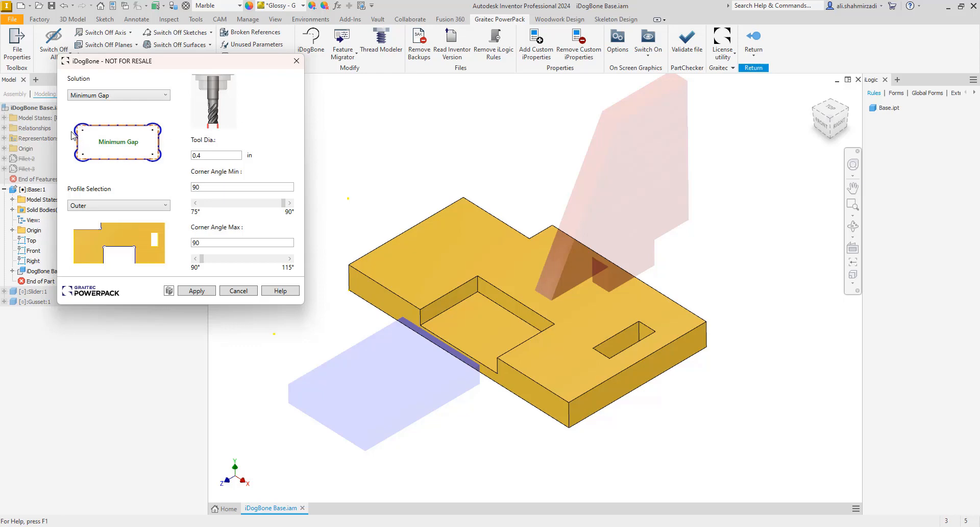
Preview the Corner, Along Short Side, Along Long Side, Clockwise and Counterclockwise dog-bone solutions and return to Minimum Gap
click(157, 97)
click(145, 117)
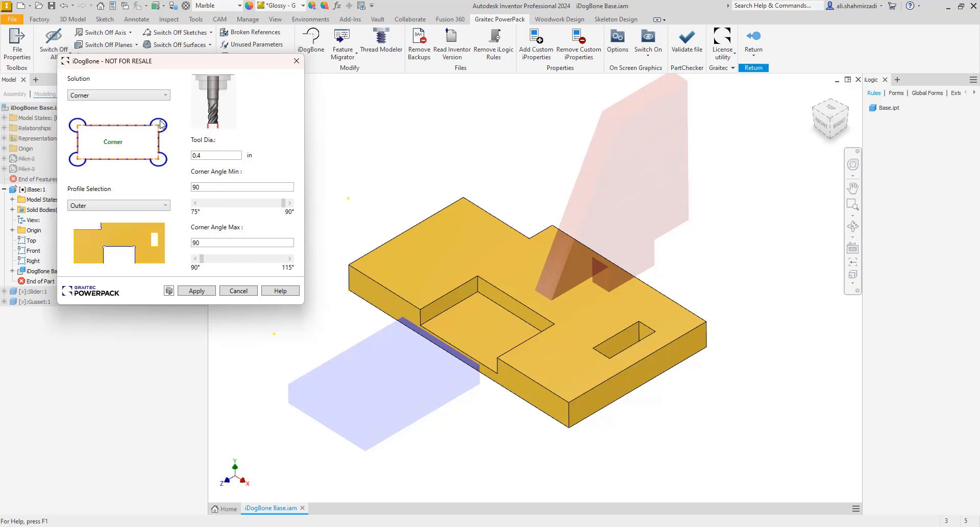
click(165, 95)
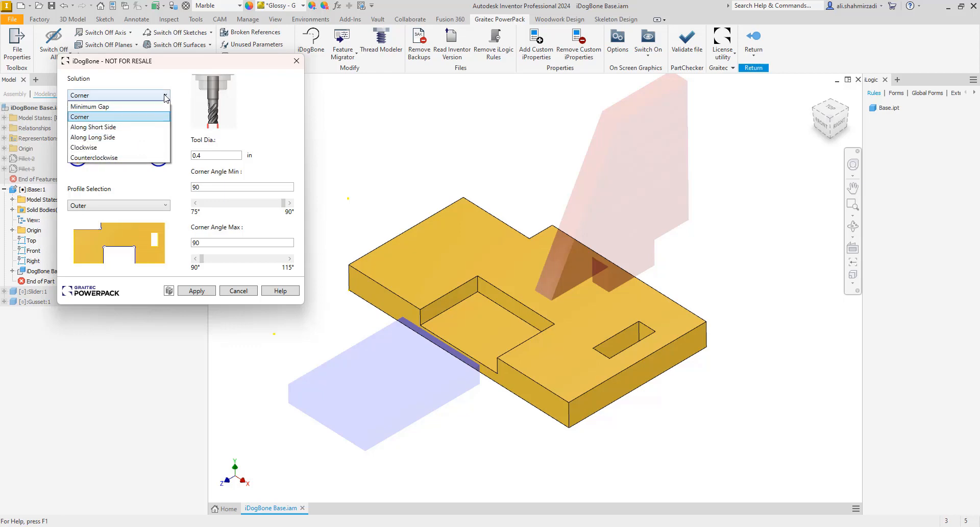
click(145, 131)
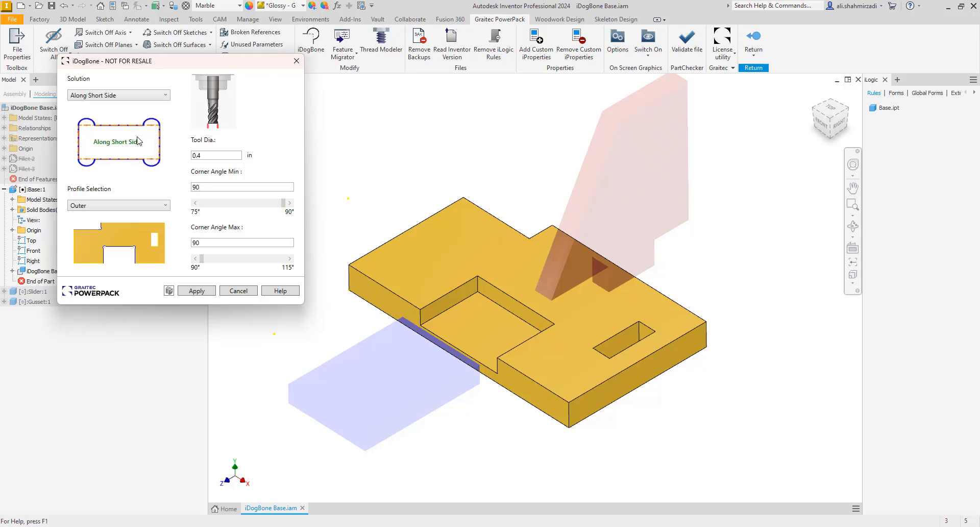
click(164, 96)
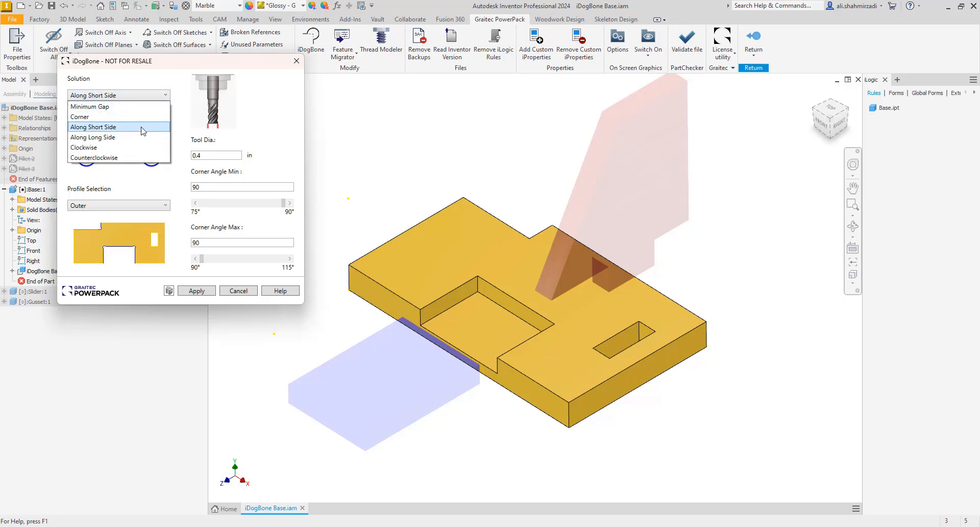
click(136, 138)
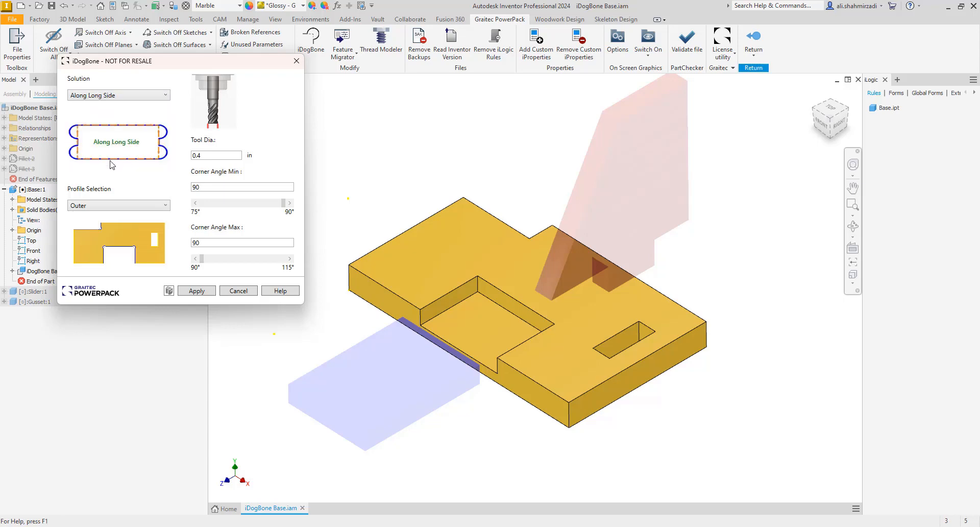
click(136, 97)
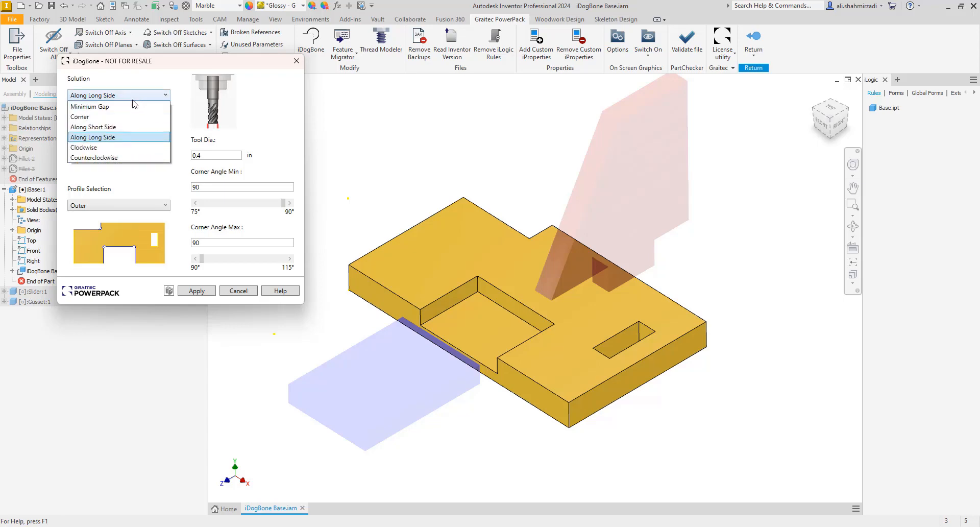
click(122, 148)
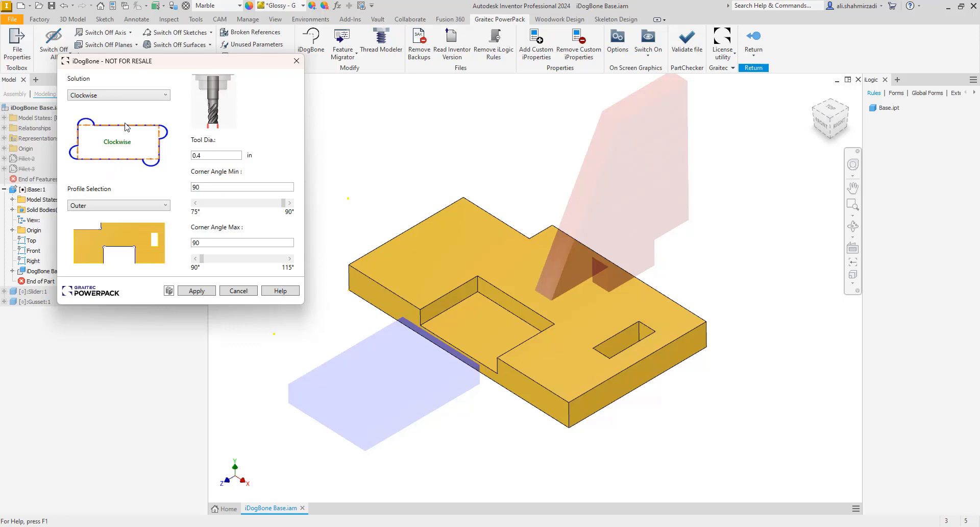
click(166, 96)
click(135, 158)
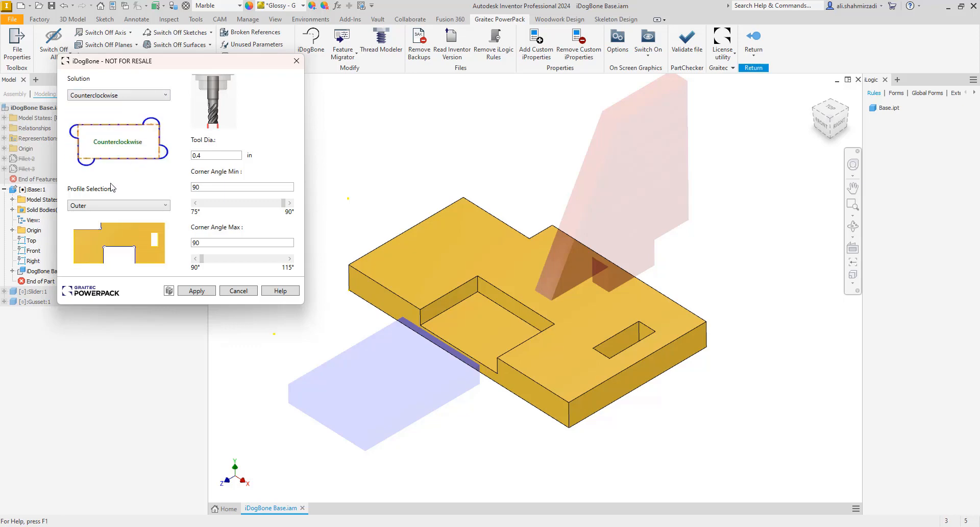
click(127, 97)
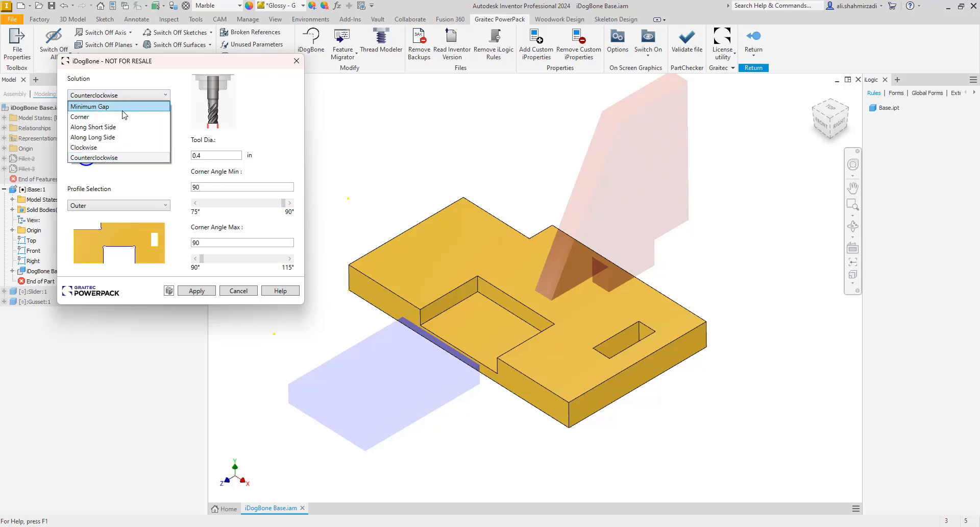
click(110, 107)
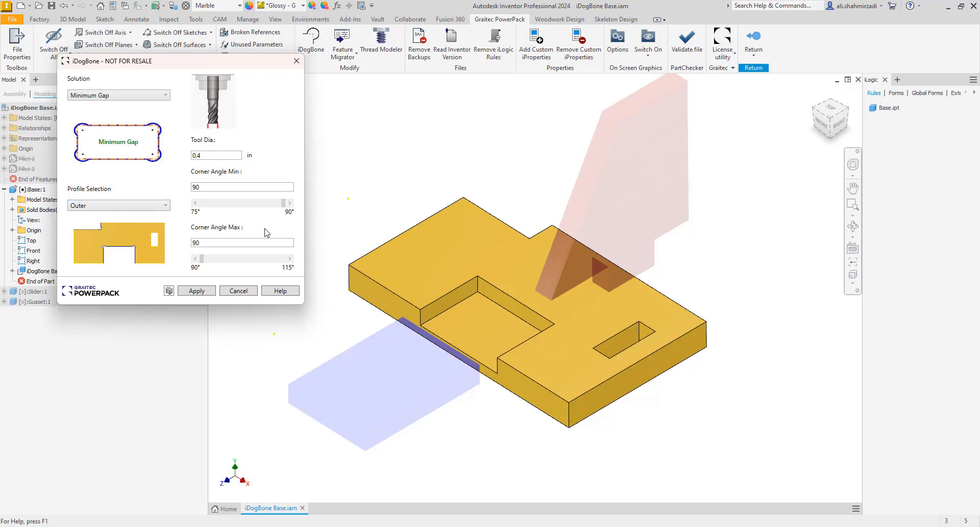
Compare the Inner and Outer profile selections and set the dog-bone profile selection to Both
click(119, 205)
click(136, 227)
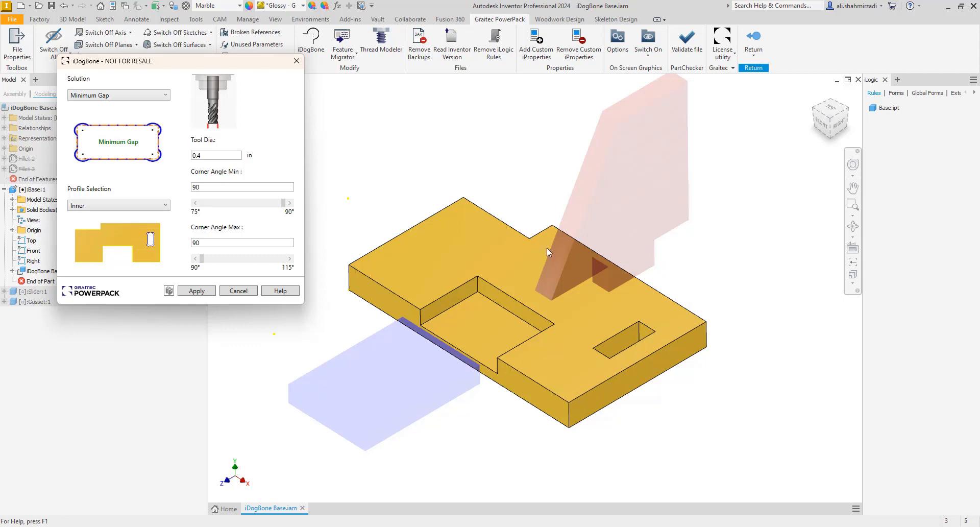
click(143, 205)
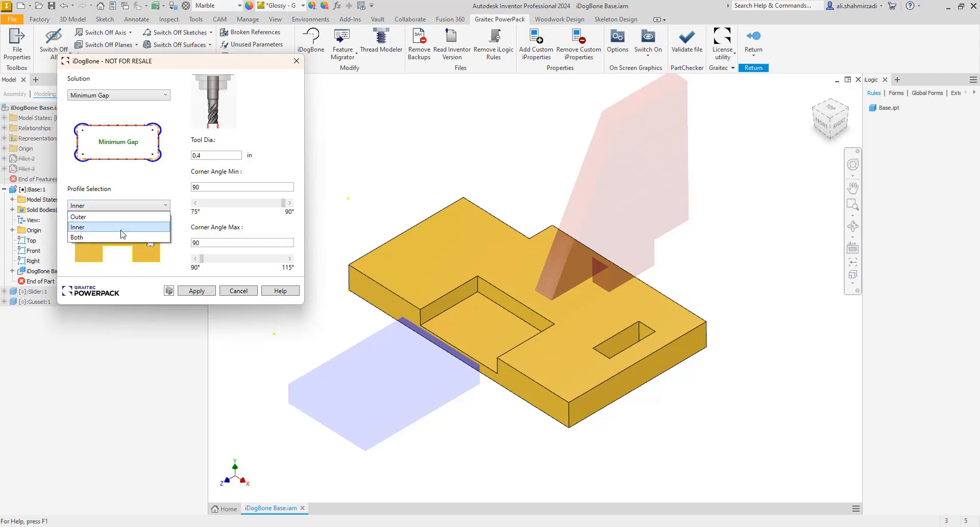
click(123, 224)
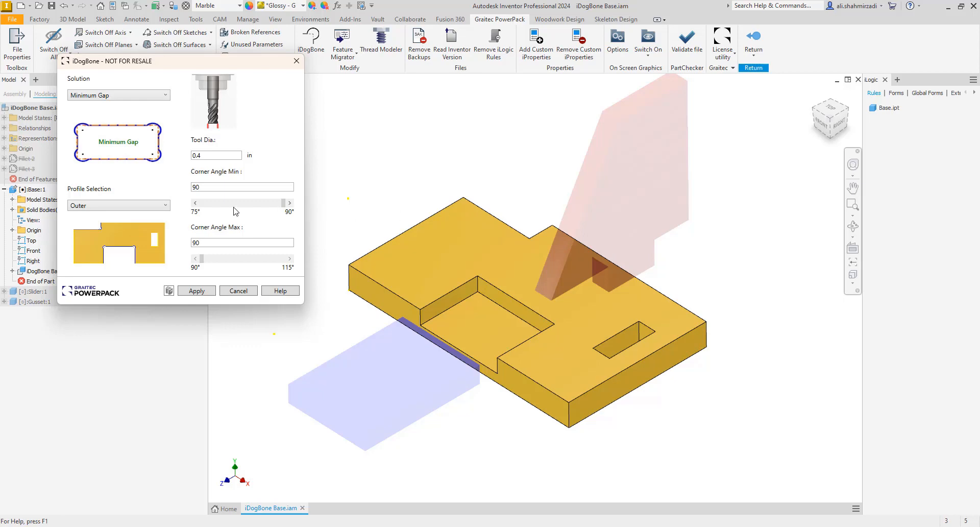
click(153, 206)
click(126, 237)
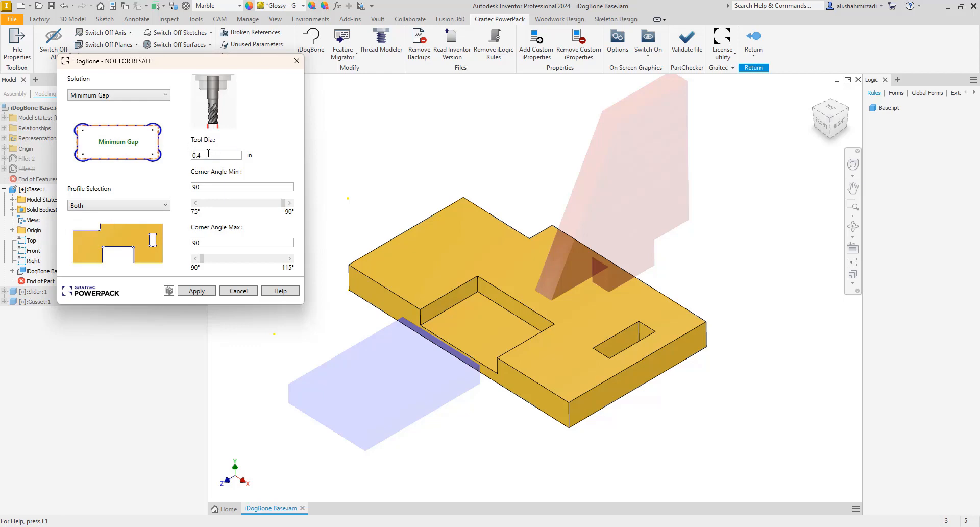
Apply Minimum Gap dog-bone relief to the Base's top face with a tool diameter of 0.4 in
click(209, 156)
click(188, 292)
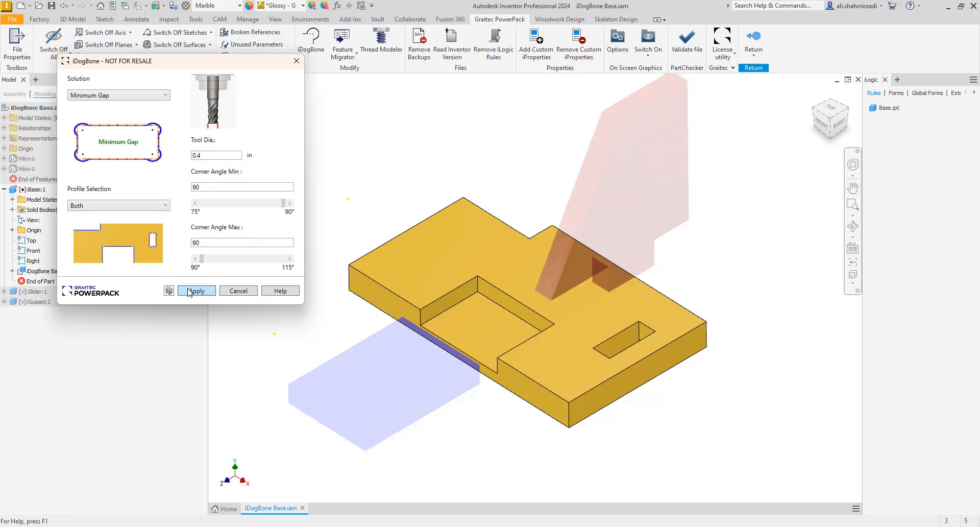
click(422, 256)
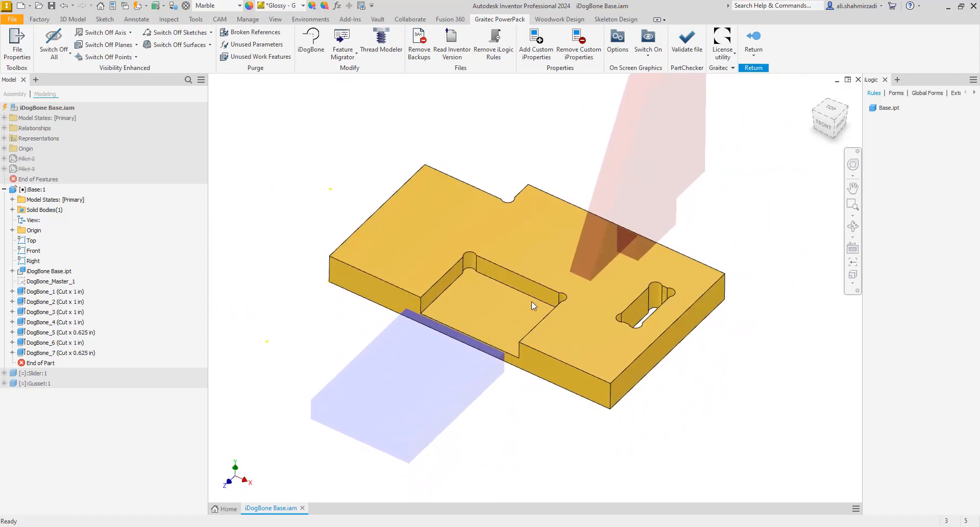
Return to the assembly, lower the Gusset into its slot and slide the Slider into the Base's pocket
click(755, 44)
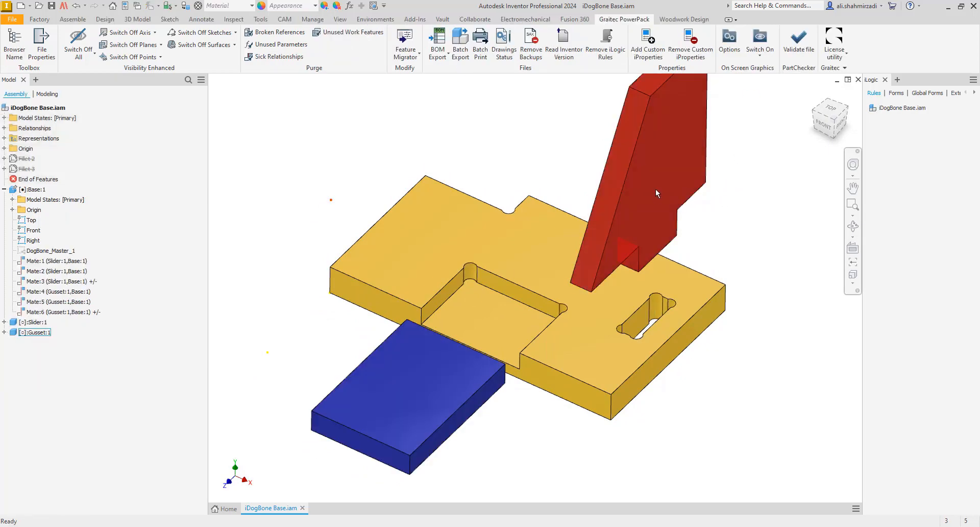
drag(655, 189, 653, 287)
drag(405, 369, 485, 297)
Examine from above how the Slider's corner meets the dog-bone relief in the Base's pocket
click(813, 136)
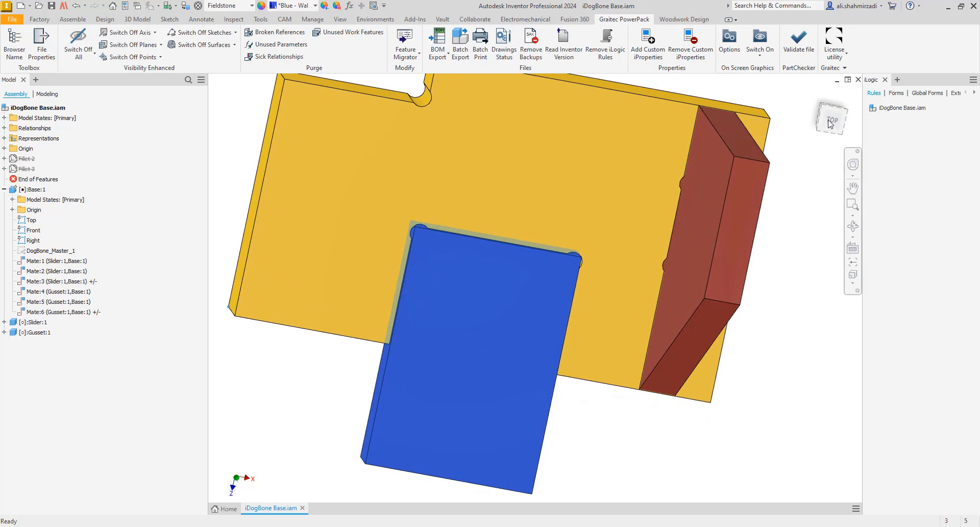
click(833, 123)
scroll(587, 276, up, 6)
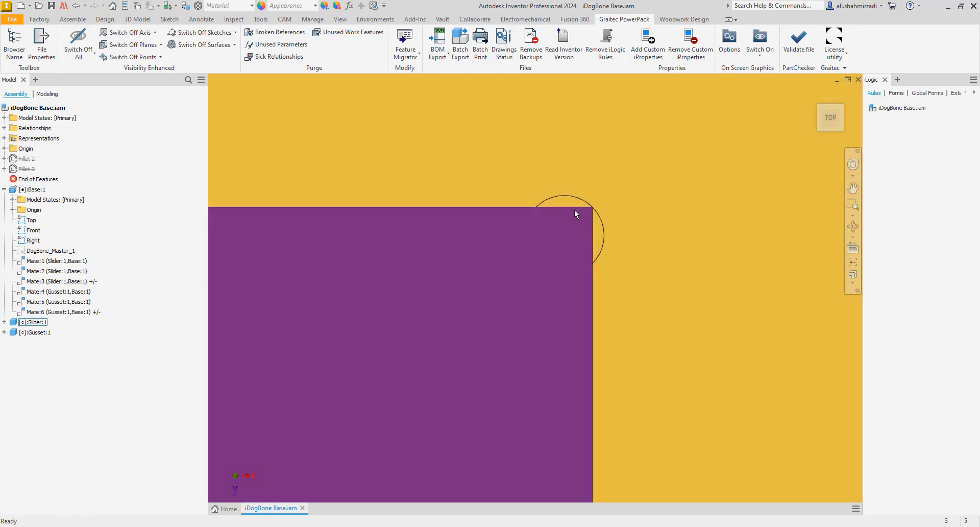
key(F6)
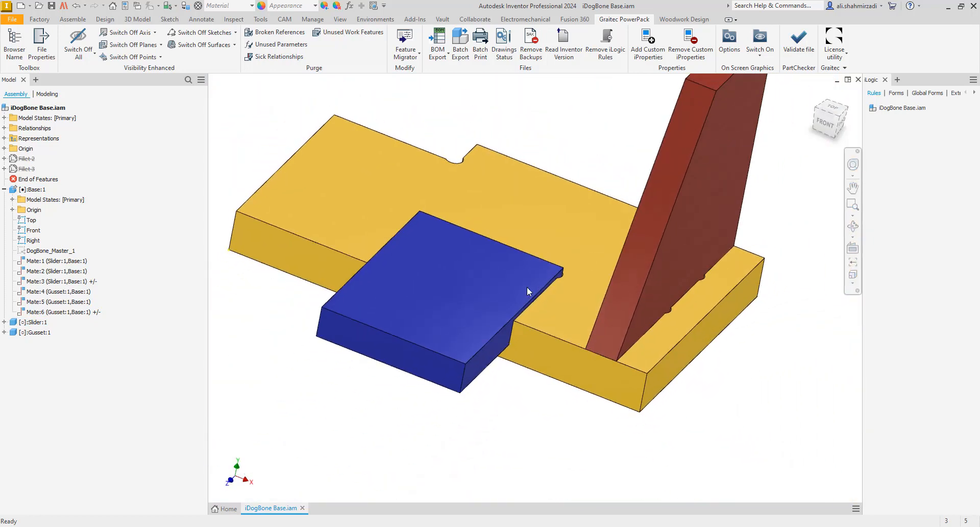
Move the Slider and Gusset back out of the Base and activate the Base for in-place editing
drag(481, 330, 347, 396)
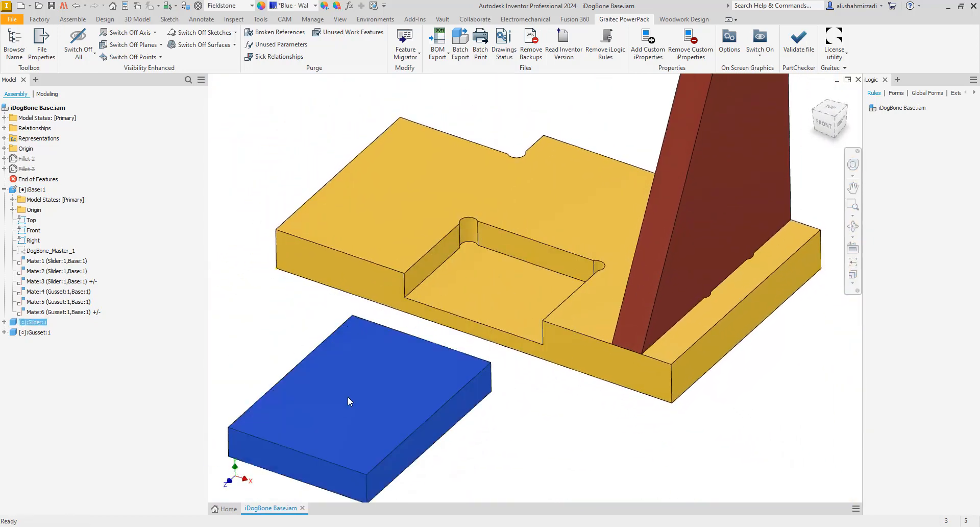
drag(616, 274, 524, 238)
double_click(424, 256)
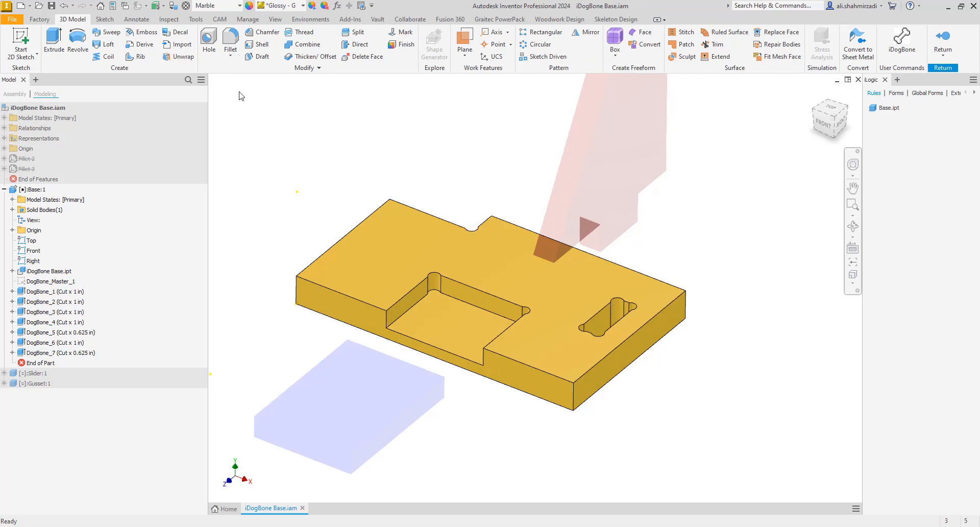
List all of the Base's parameters, including the user-defined tool diameters
click(337, 6)
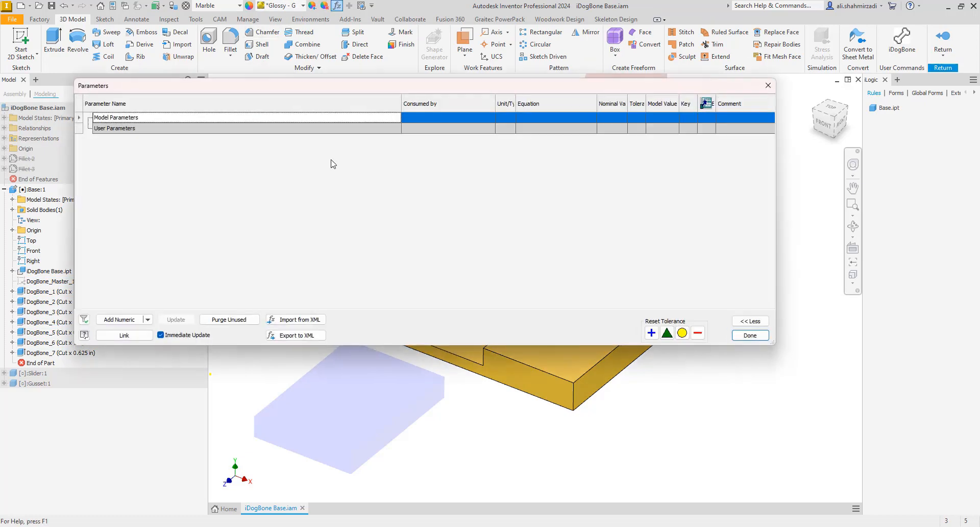
click(84, 319)
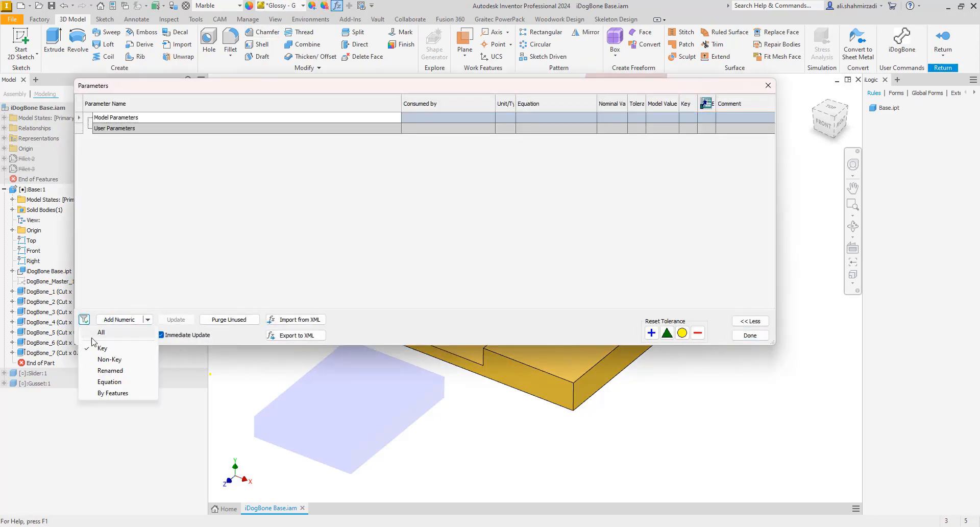
click(116, 332)
scroll(316, 220, down, 5)
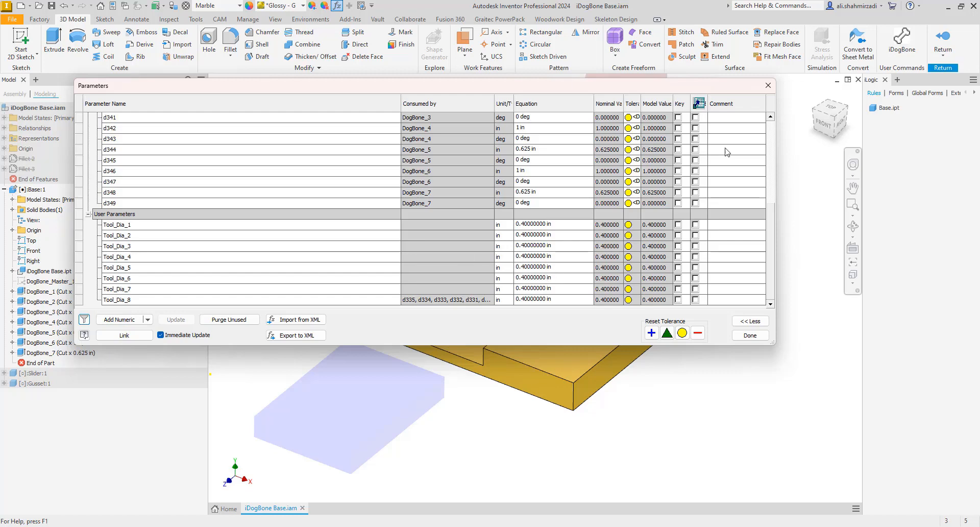
Set the user parameter Tool_Dia_4 to 0.25 in and check the Base's dog-bone corners from above
click(536, 258)
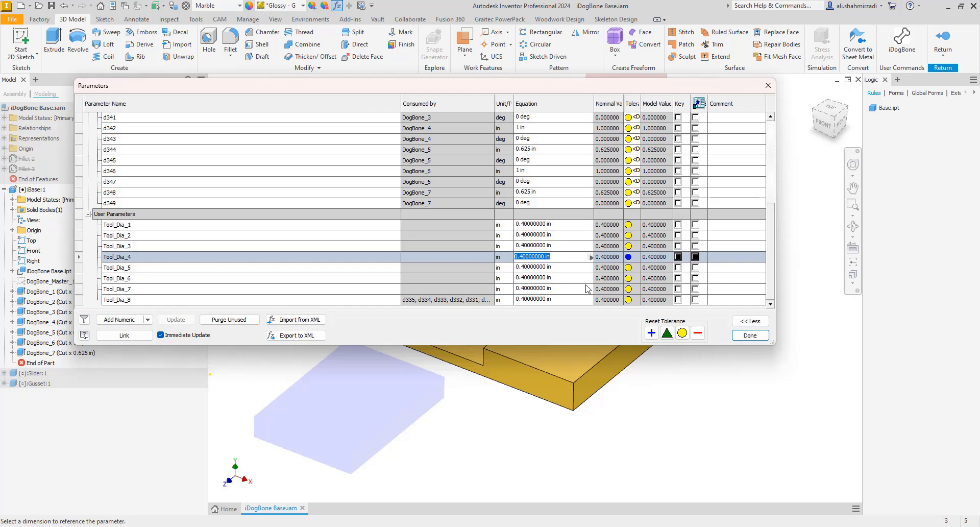
text(.25)
key(Return)
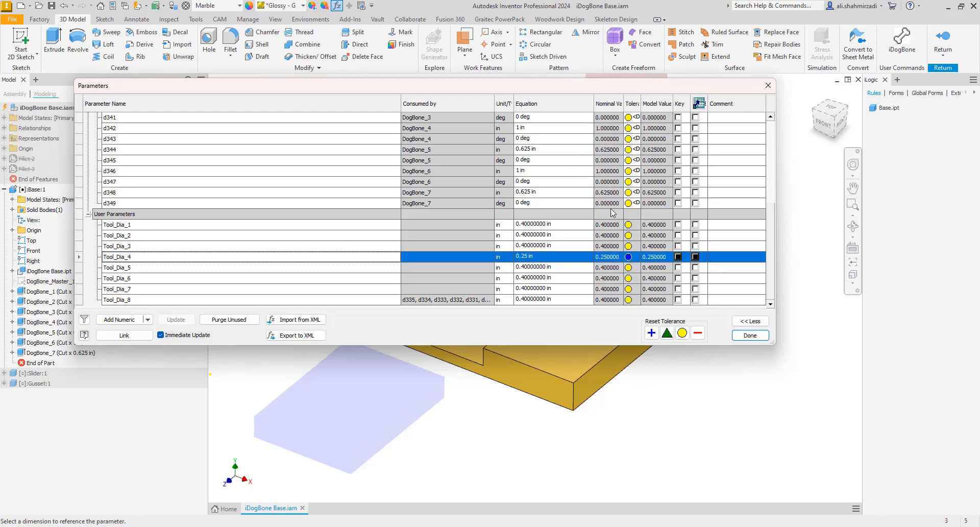
click(750, 335)
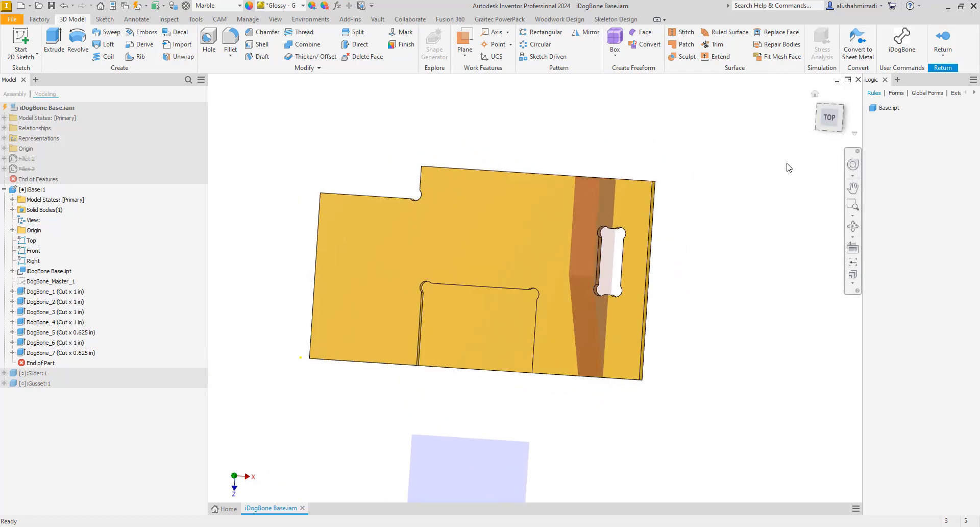
click(829, 117)
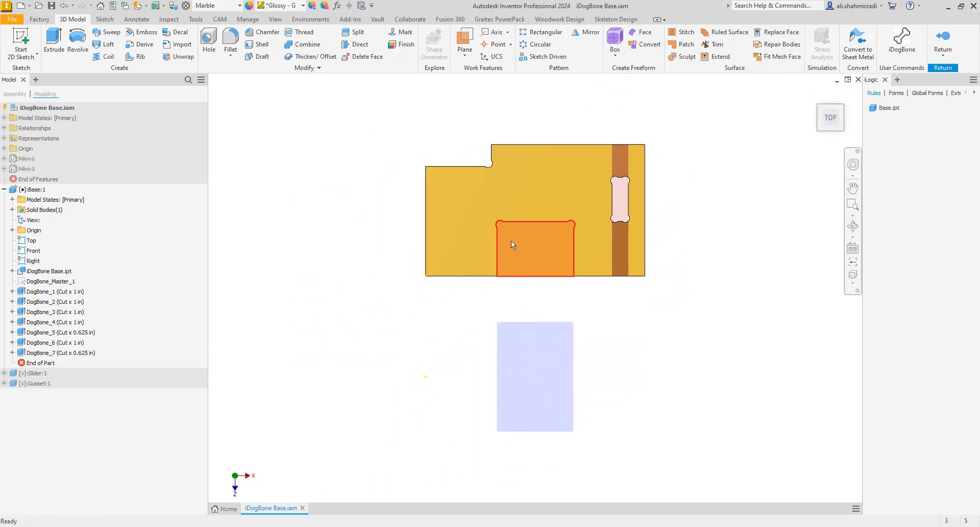
Check the dog-bone corners of the Base's pocket and slot, and delete the cut features DogBone_1 through DogBone_7
scroll(618, 176, up, 5)
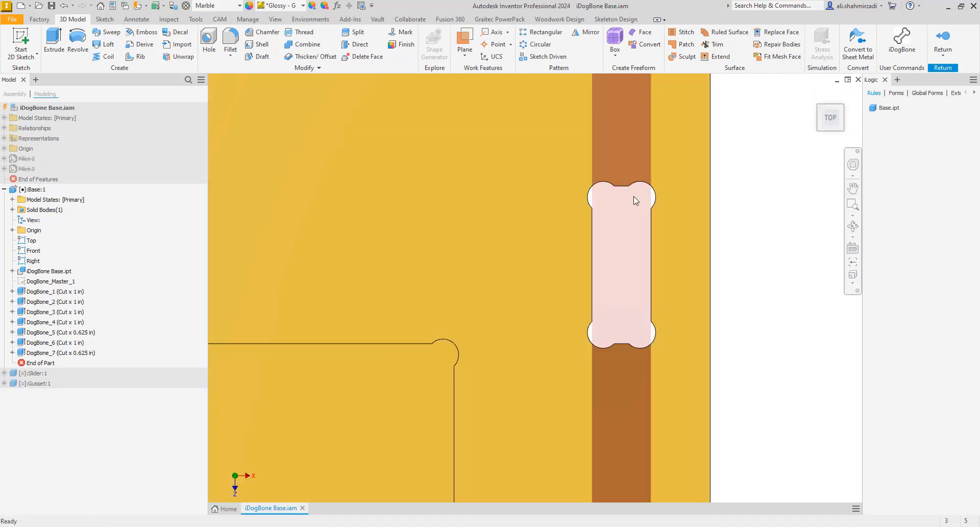
scroll(571, 235, down, 5)
scroll(567, 248, up, 6)
scroll(540, 252, down, 8)
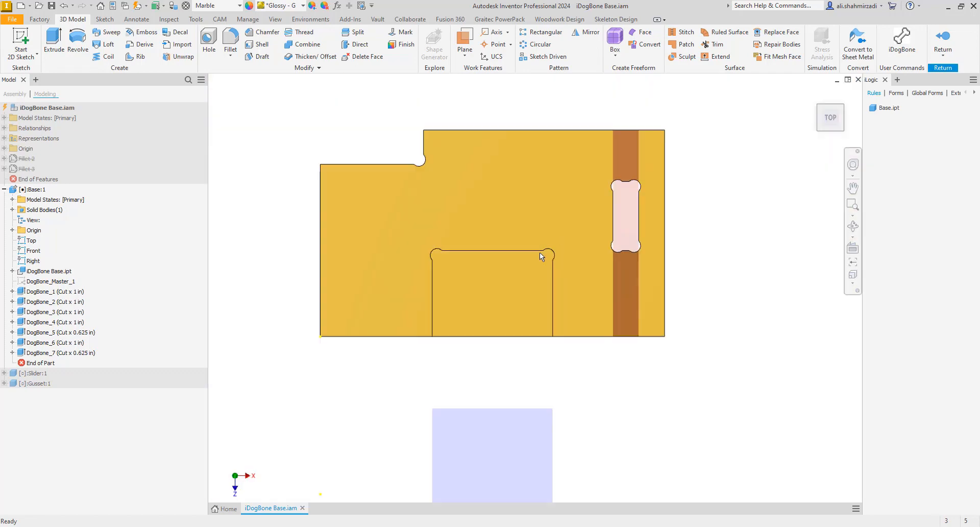
shift+middle_drag(542, 255, 491, 181)
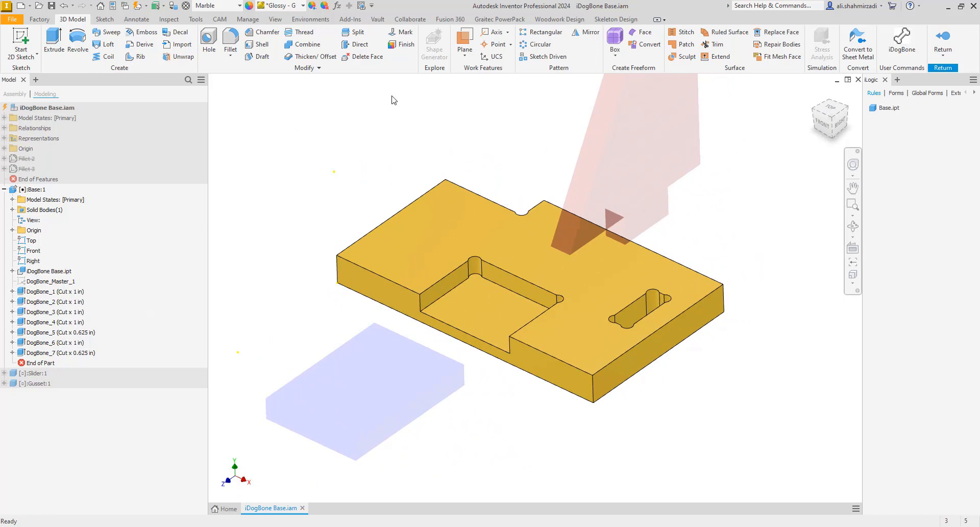
click(56, 293)
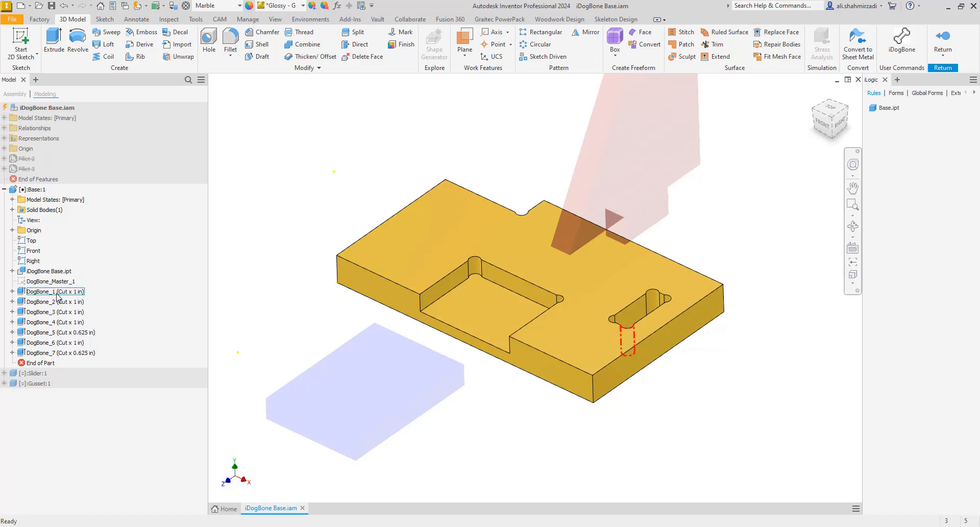
shift+click(69, 353)
right_click(68, 353)
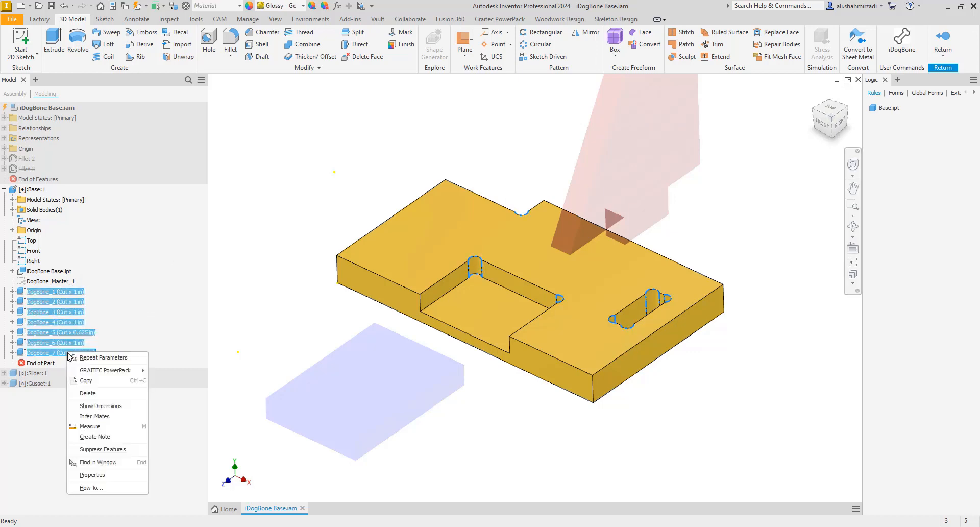
click(102, 392)
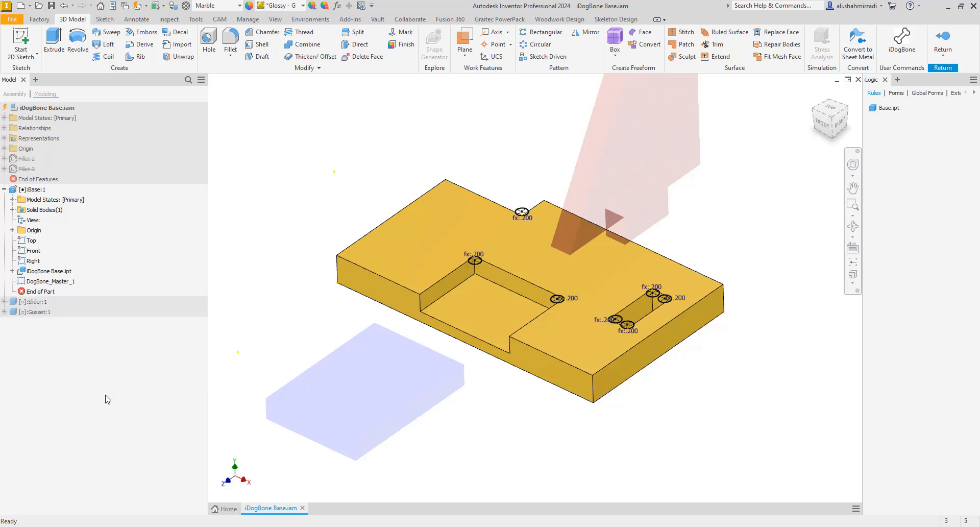
Delete the DogBone_Master_1 sketch from the Base
click(51, 282)
right_click(51, 283)
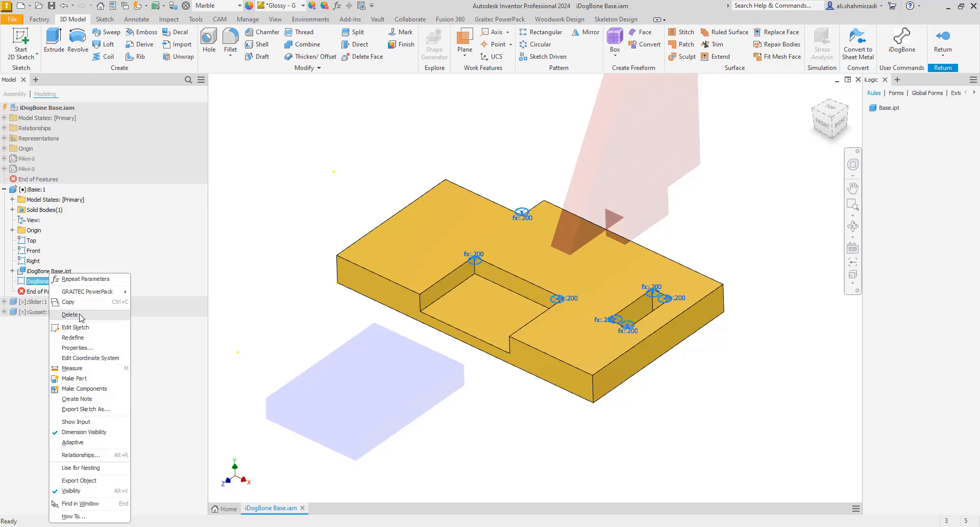
click(80, 315)
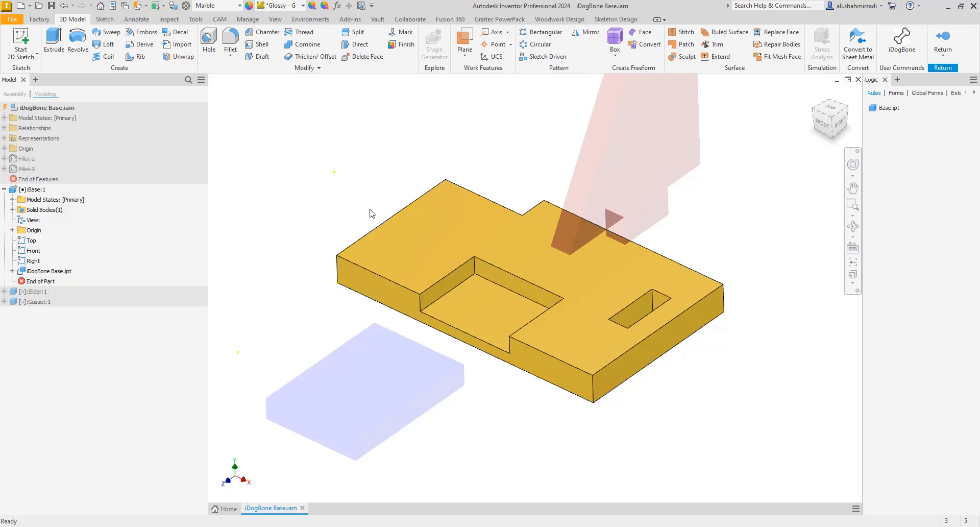
Apply iDogBone relief to the Base using the Along Long Side solution and the Both profile selection
click(500, 19)
click(311, 42)
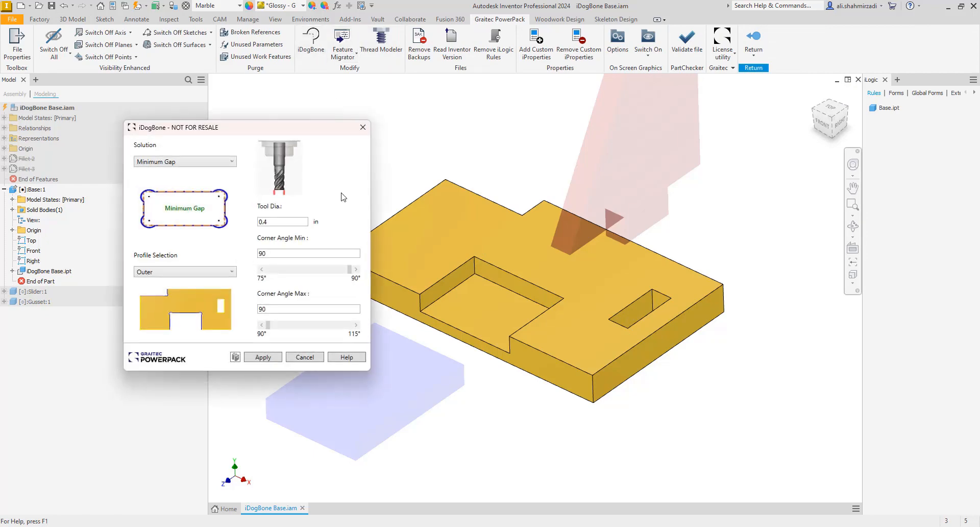
click(228, 162)
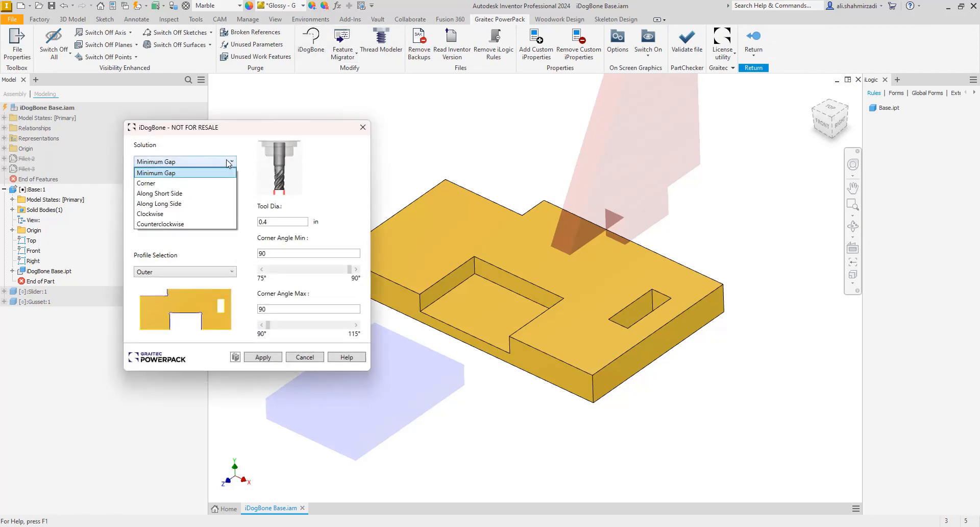
click(200, 204)
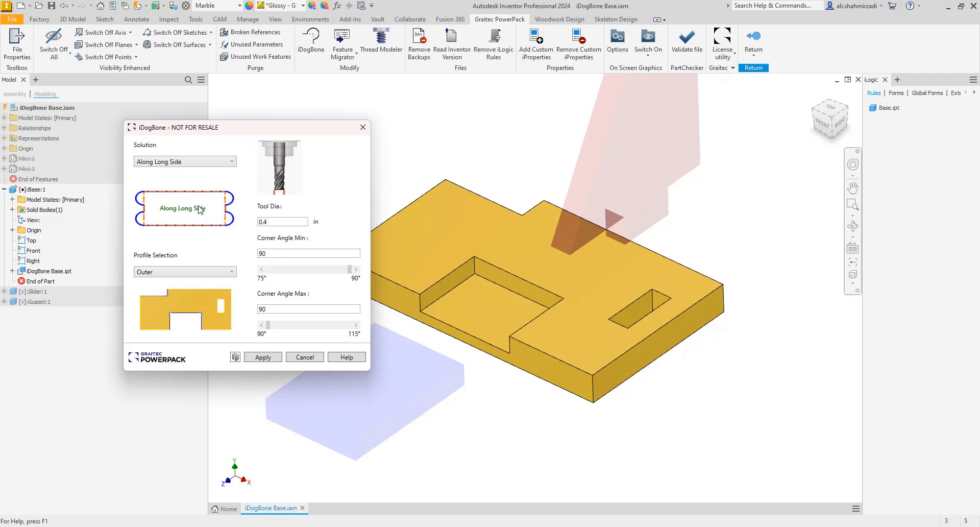
click(197, 271)
click(176, 300)
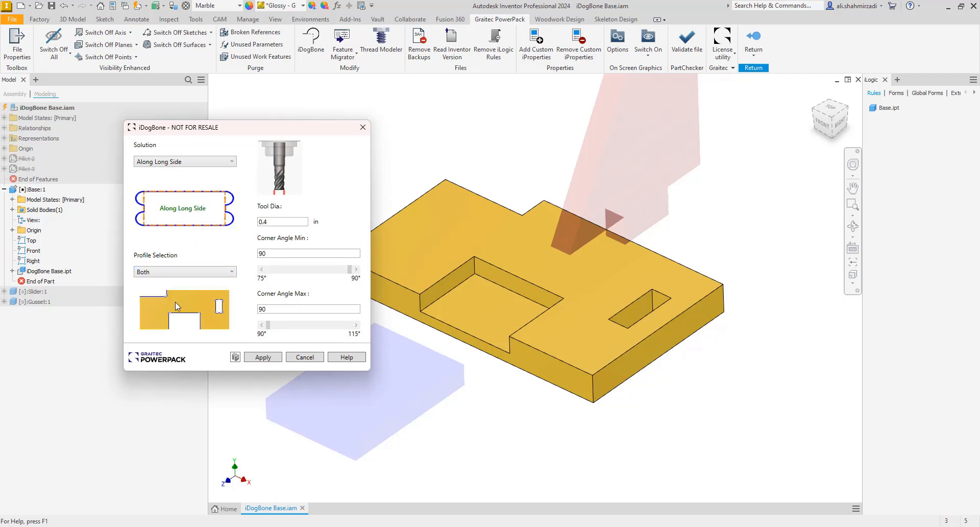
click(270, 357)
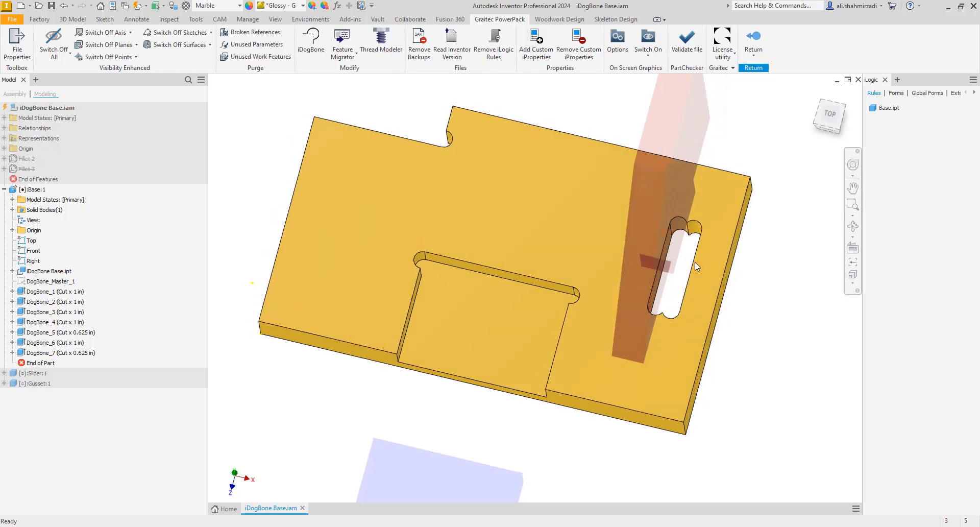
Return to the assembly, accepting the edit despite the mate error, and move the Slider partway into the Base's pocket
click(759, 34)
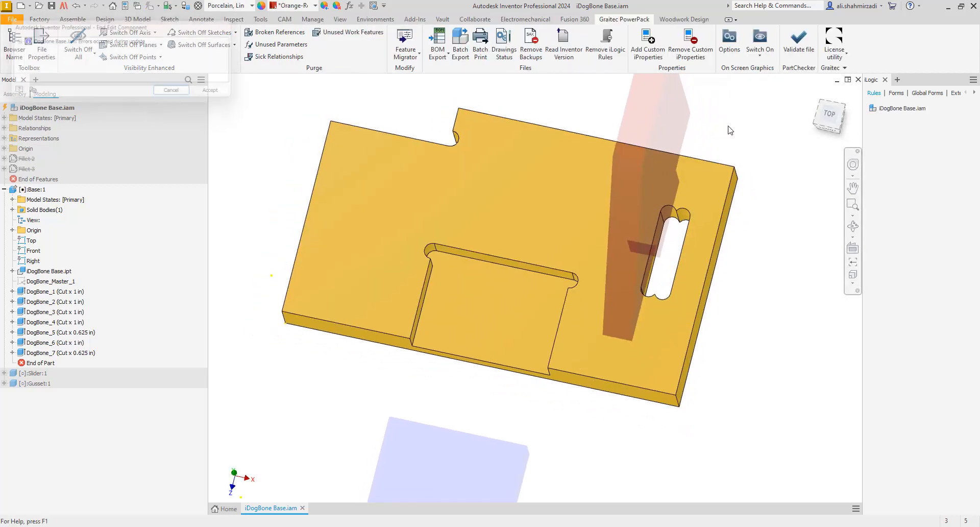
click(219, 93)
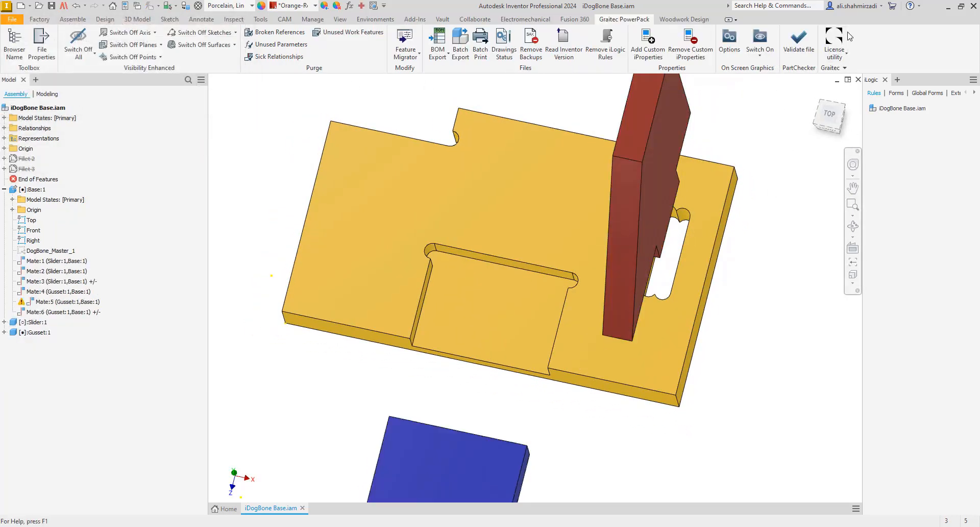
click(827, 119)
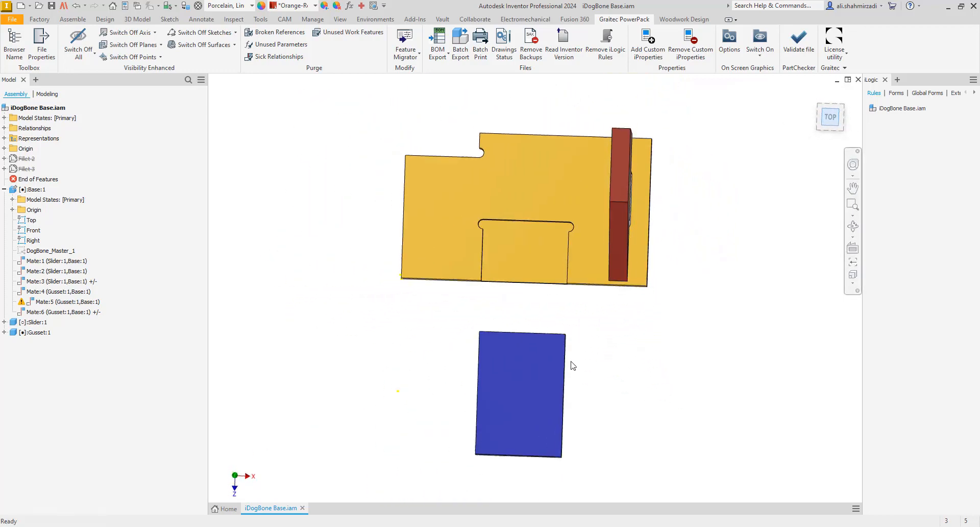
drag(561, 376, 543, 295)
key(F6)
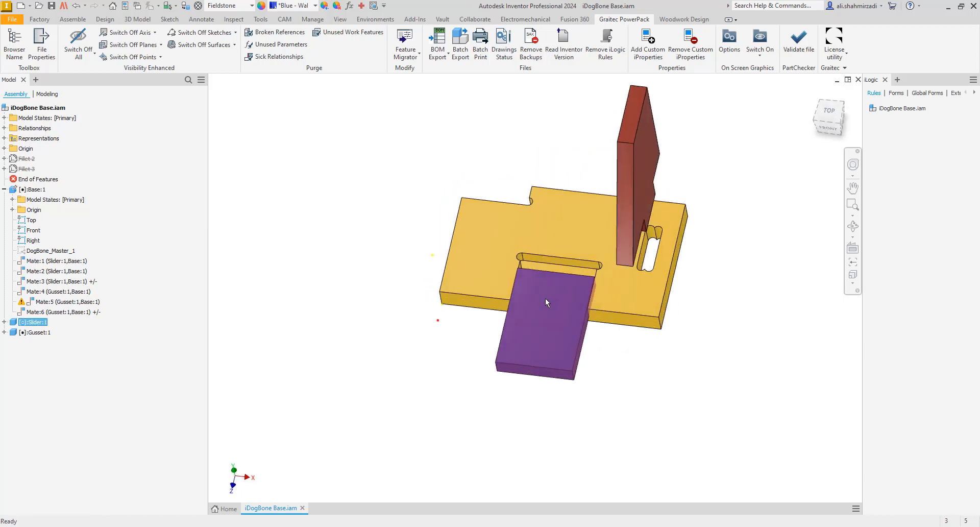